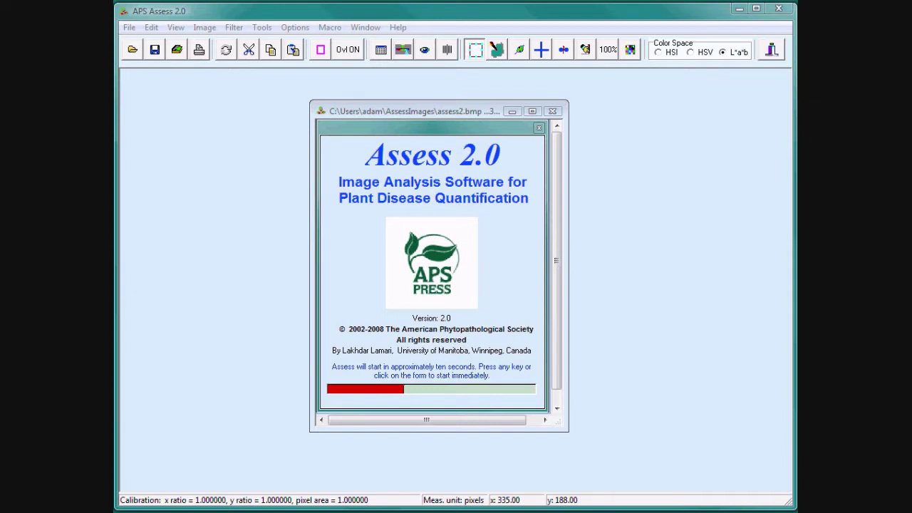
Step: Dismiss the start screen, choose the Automatic threshold panel and place it beside the image area
key("Return")
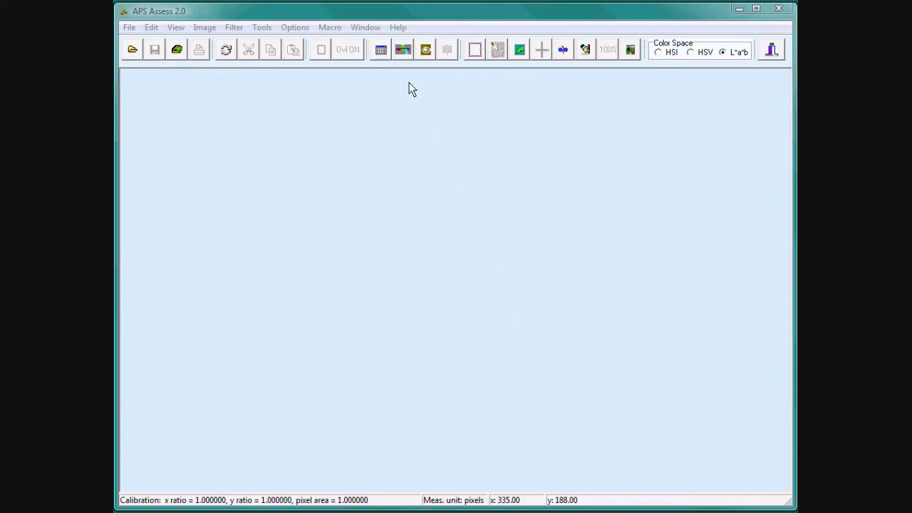
left_click(403, 56)
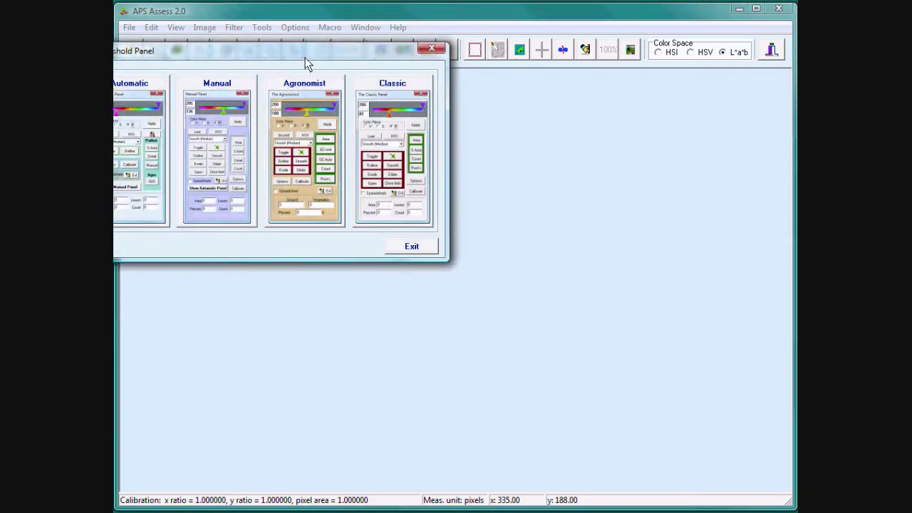
left_click_drag(306, 68, 563, 113)
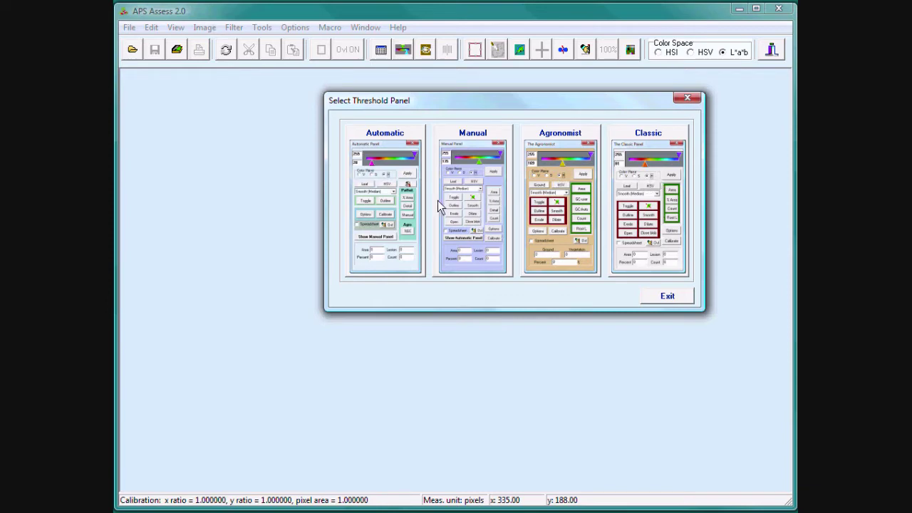
left_click(388, 139)
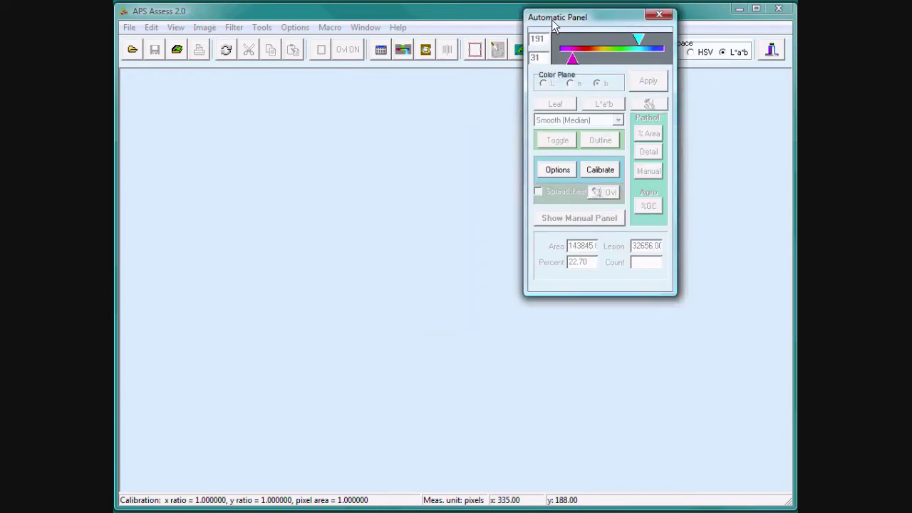
left_click_drag(554, 24, 654, 95)
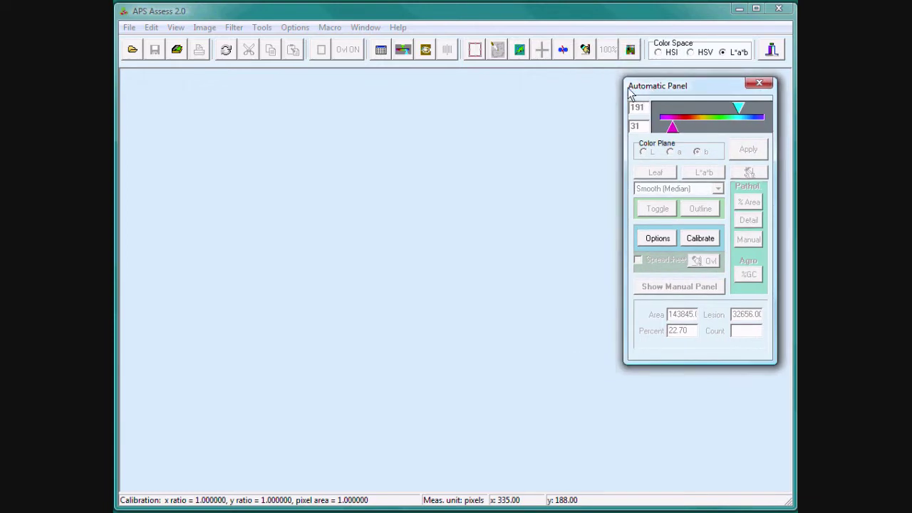
Step: Open the image BlackSpot_6.png from the AssessImages folder
left_click(133, 51)
left_click(490, 158)
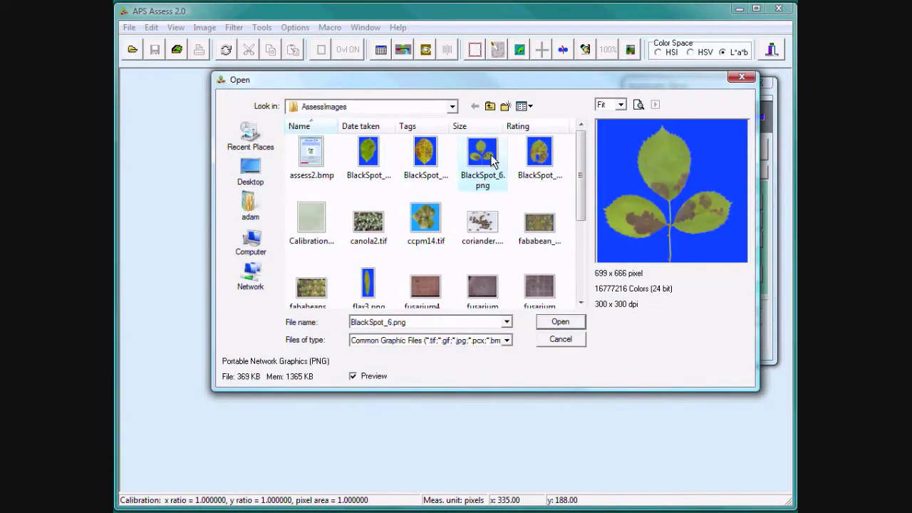
left_click(572, 321)
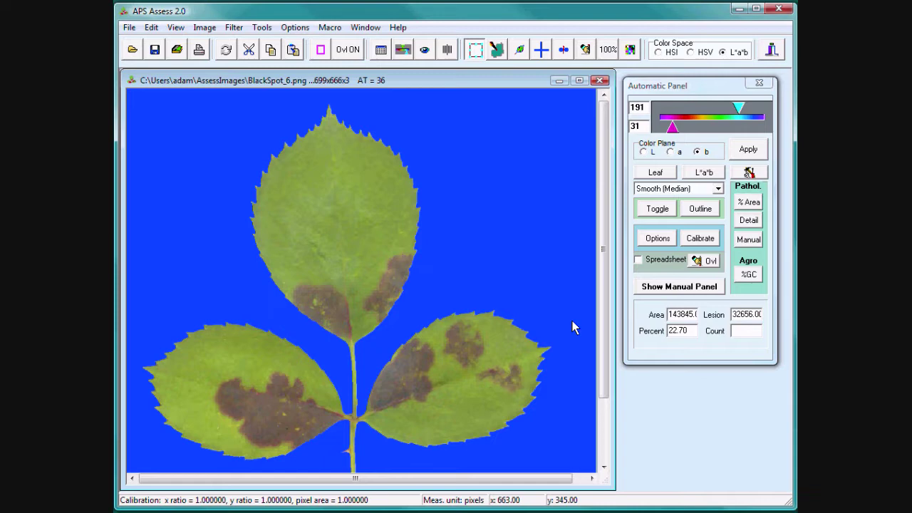
Step: Automatically measure the percent diseased area of the three leaflets and display the leaf and lesion threshold overlays
left_click(747, 204)
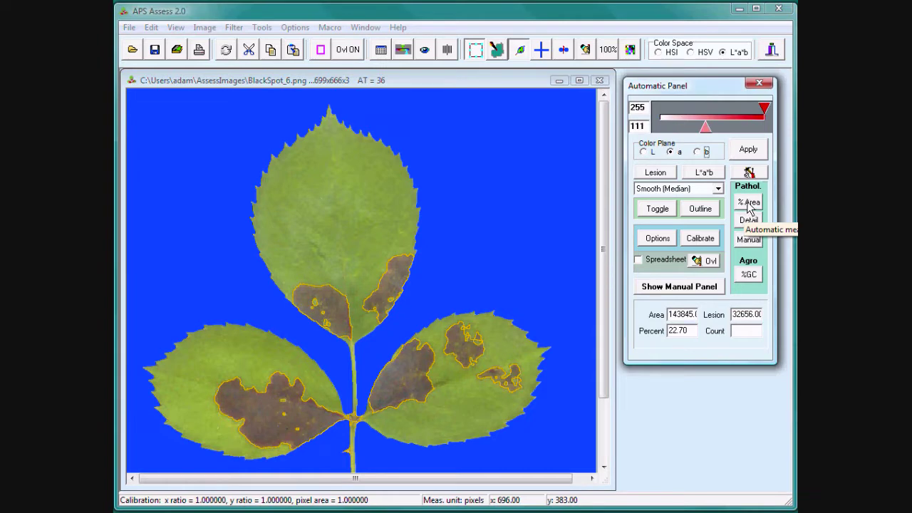
left_click(655, 174)
left_click(656, 174)
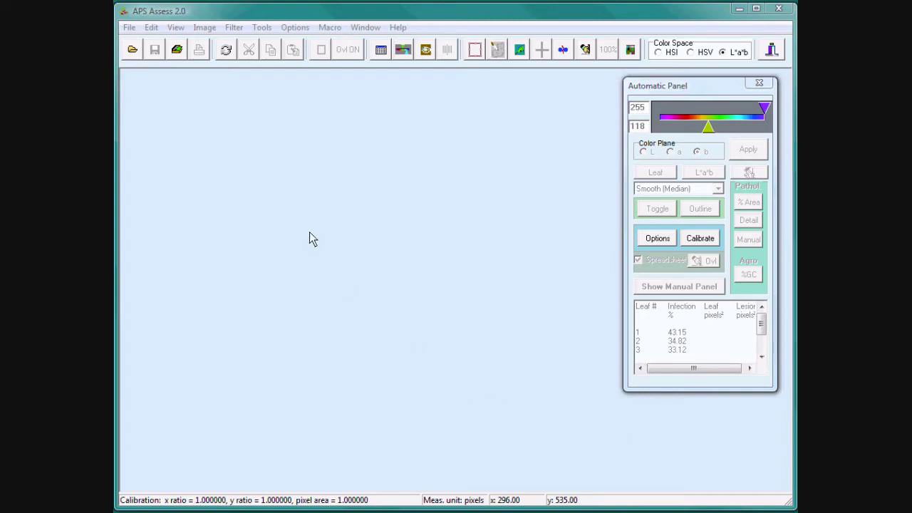
Step: Open the image tanspot2.tif and automatically measure the percent lesion area across all its leaves
left_click(133, 50)
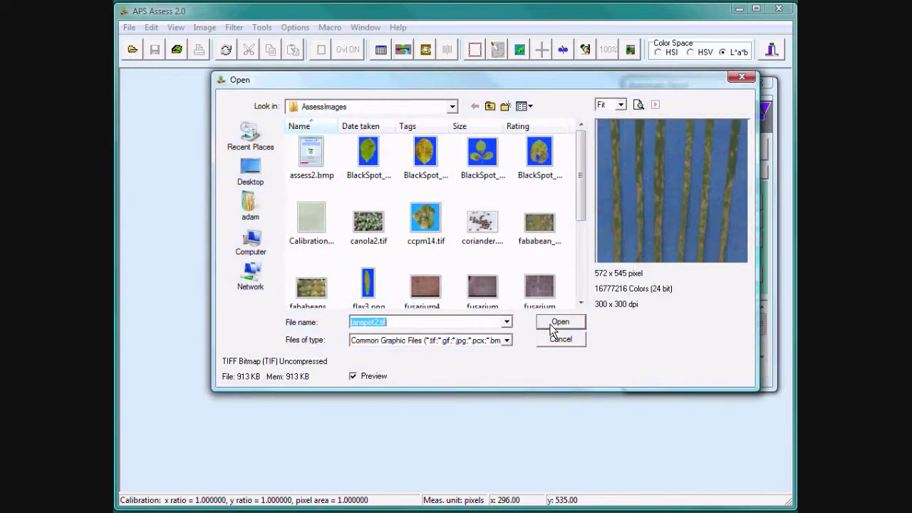
left_click(550, 325)
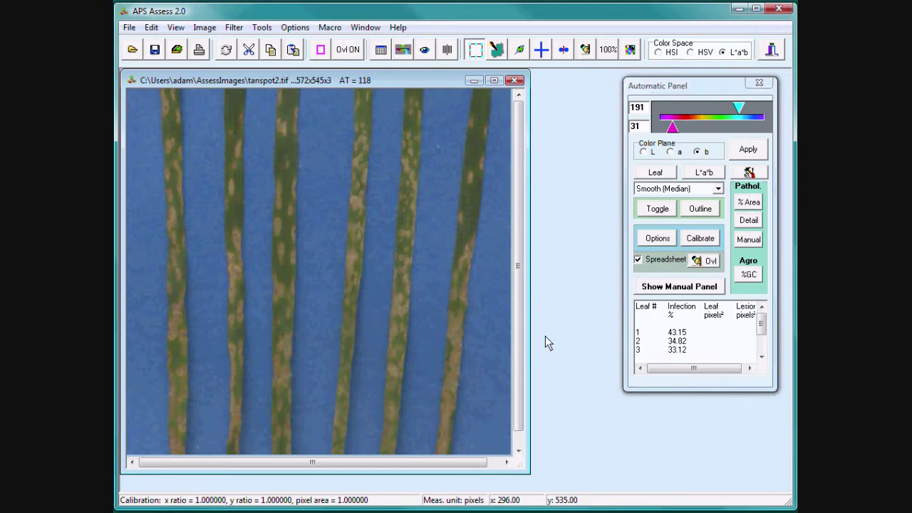
left_click(746, 203)
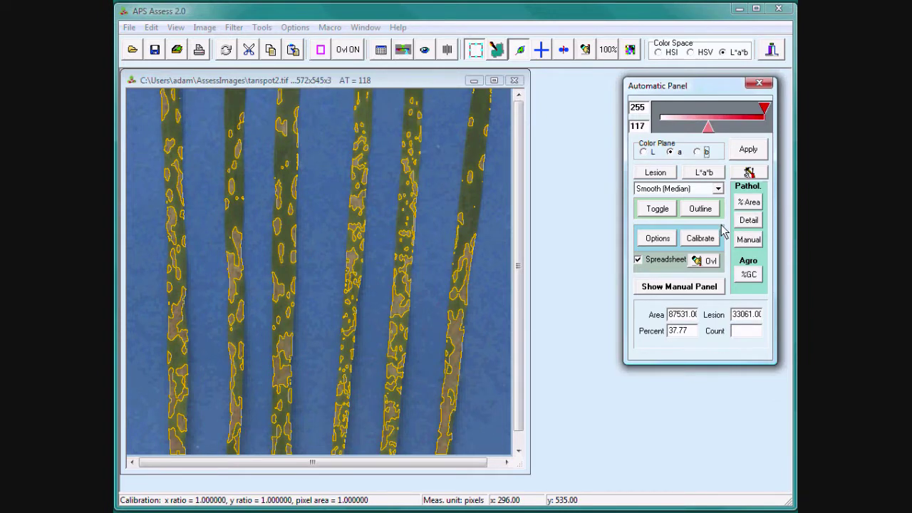
Step: Run the detailed infection measurement for each leaf, review the per-leaf results and show the spreadsheet
left_click(754, 223)
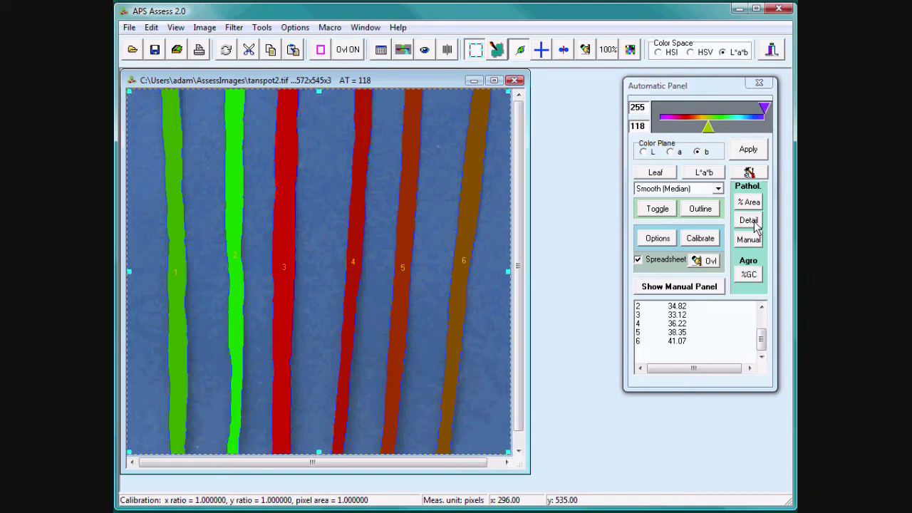
mouse_move(761, 350)
left_mouse_down()
mouse_move(761, 334)
mouse_move(760, 345)
left_mouse_up()
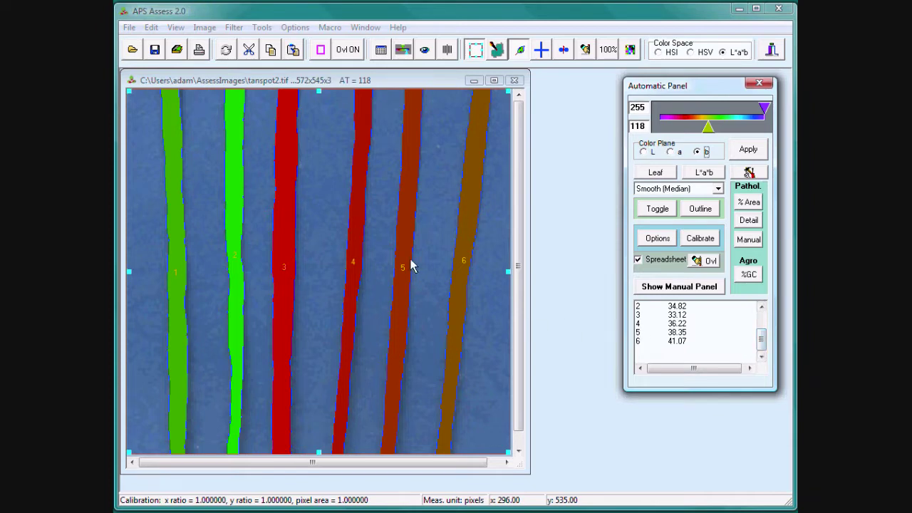
left_click(380, 51)
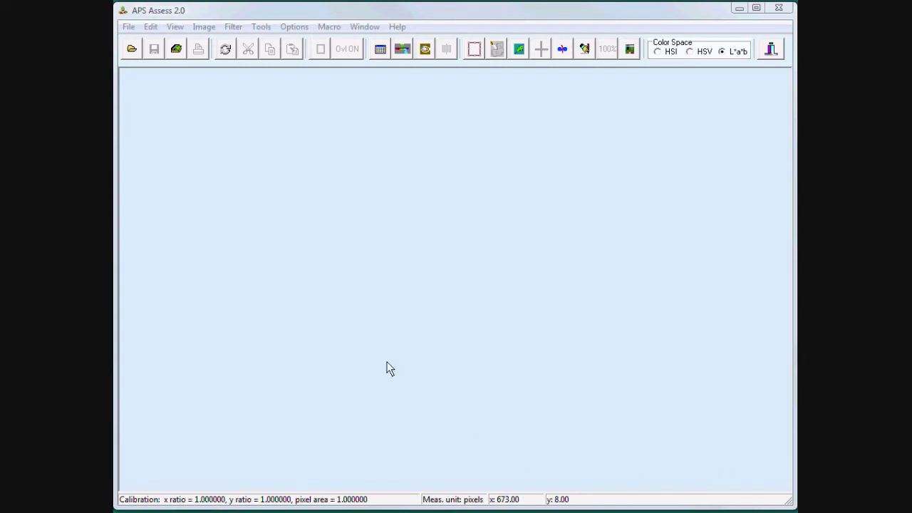
Step: Open the image fababean_weeds.png and place the Agronomist threshold panel beside it
left_click(132, 49)
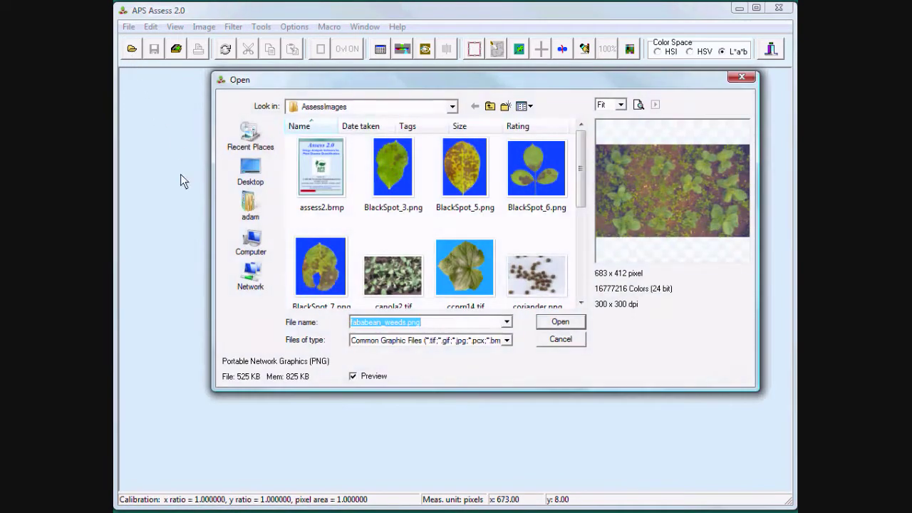
left_click(560, 322)
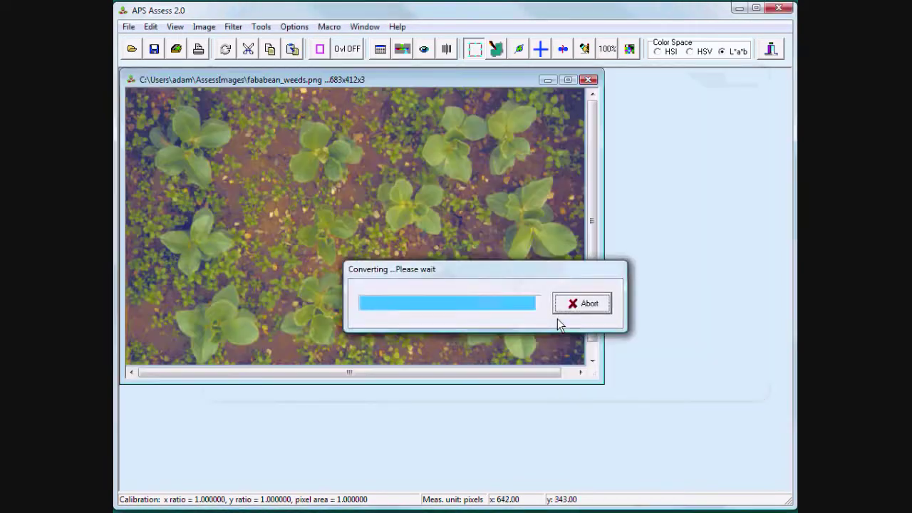
left_click(401, 48)
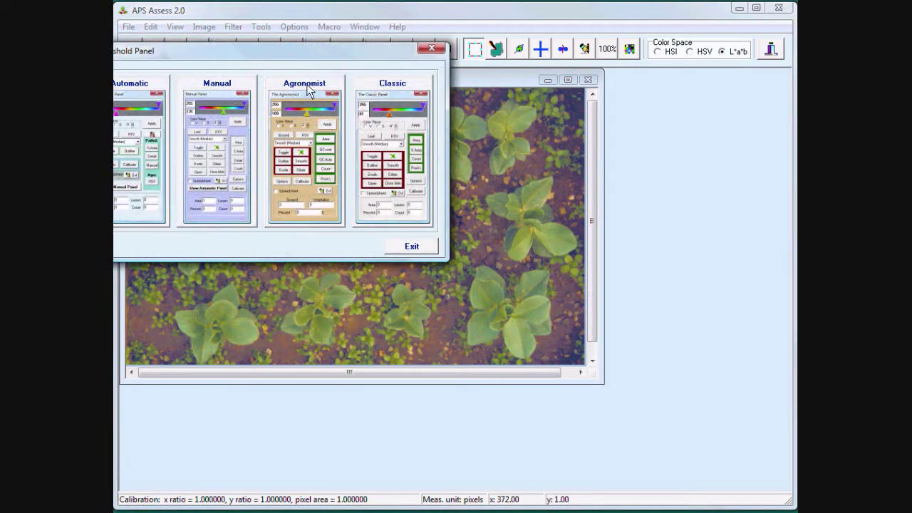
left_click_drag(304, 56, 411, 82)
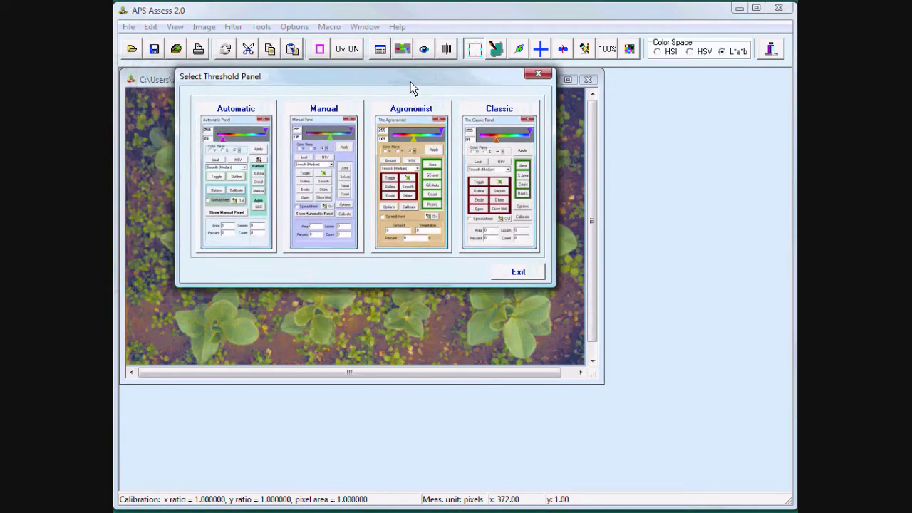
left_click(414, 118)
left_click_drag(607, 45, 685, 97)
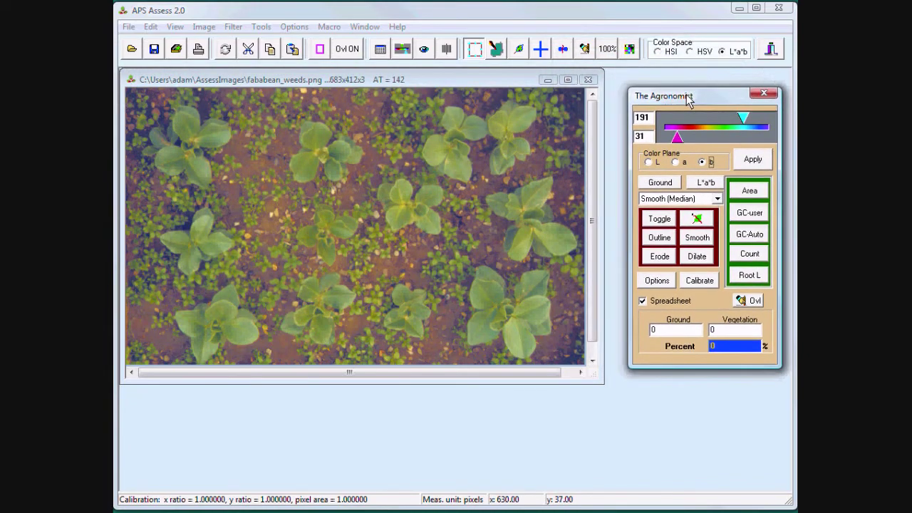
Step: Automatically measure the field image's ground cover and switch between the ground and vegetation threshold overlays
left_click(750, 236)
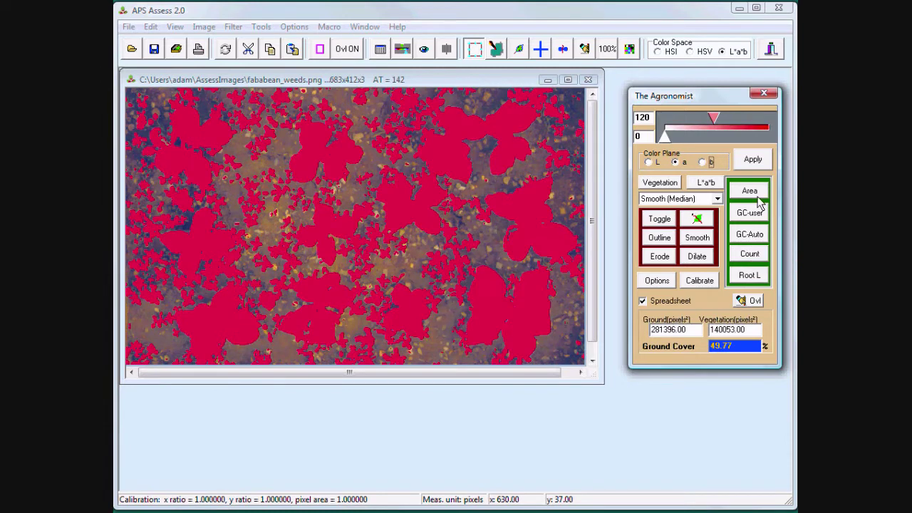
left_click(660, 183)
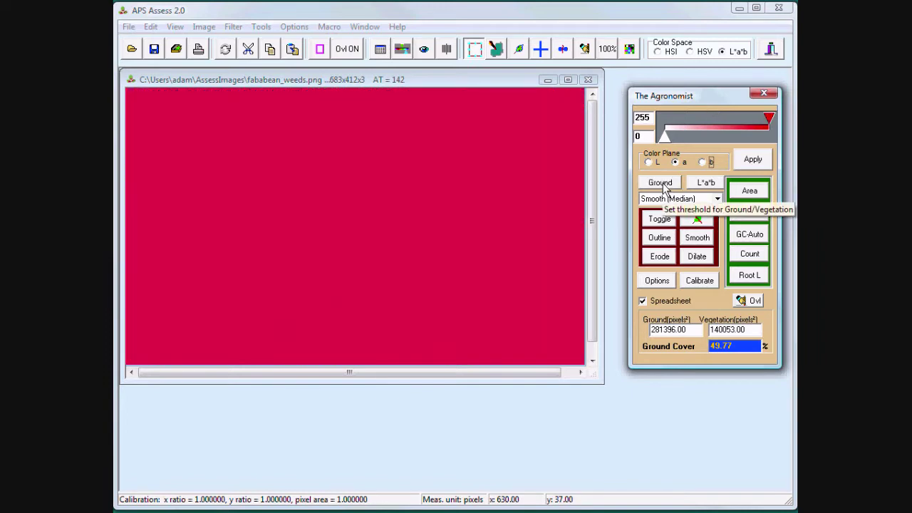
left_click(661, 184)
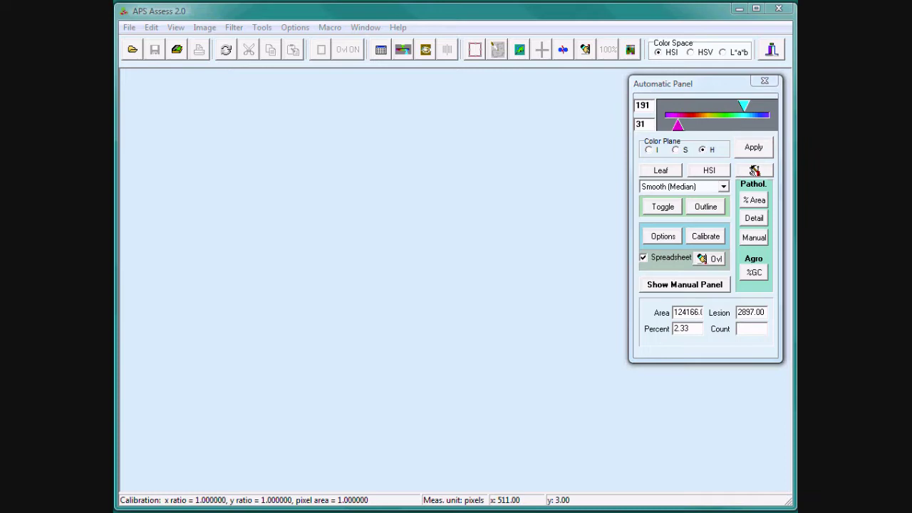
Step: Open the image ccpm14.tif, measure its percent diseased area automatically and switch between the leaf and lesion overlays
left_click(133, 50)
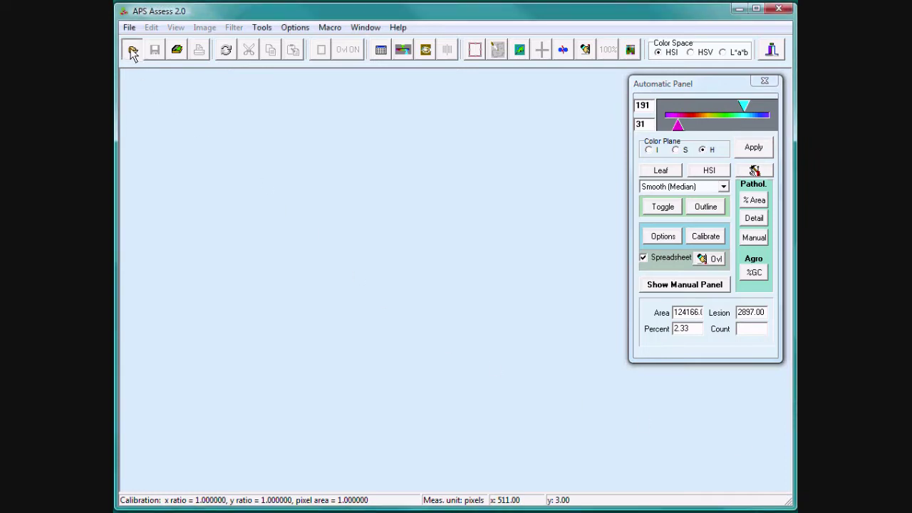
left_click(557, 322)
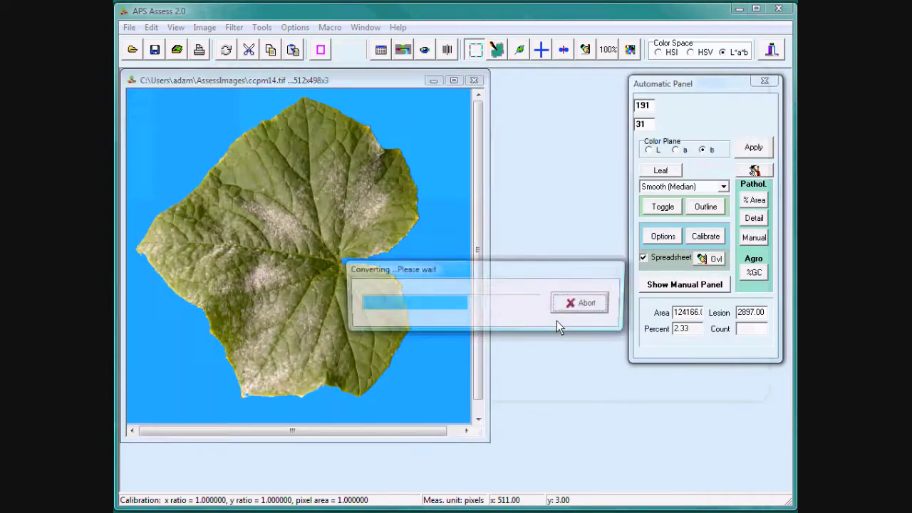
left_click(754, 202)
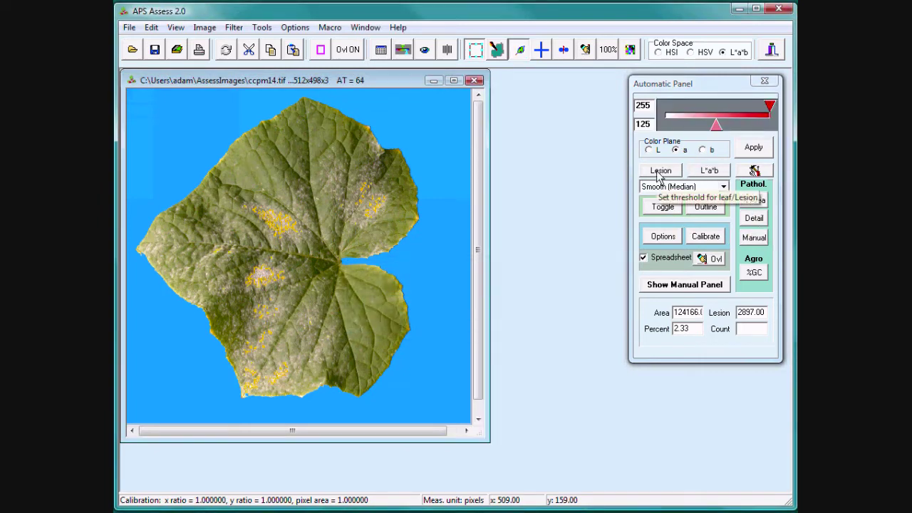
left_click(658, 174)
left_click(660, 174)
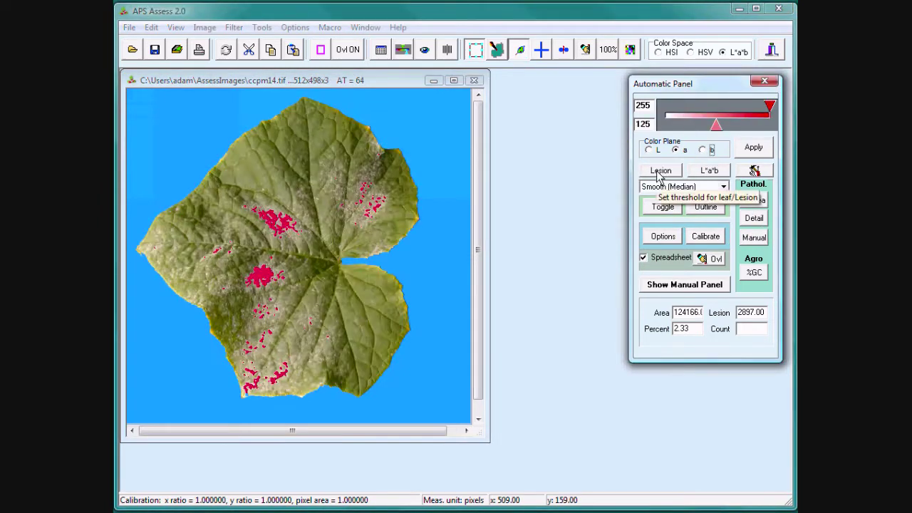
Step: Bring up the Manual panel, set the color space to HSI and select the leaf threshold
left_click(667, 285)
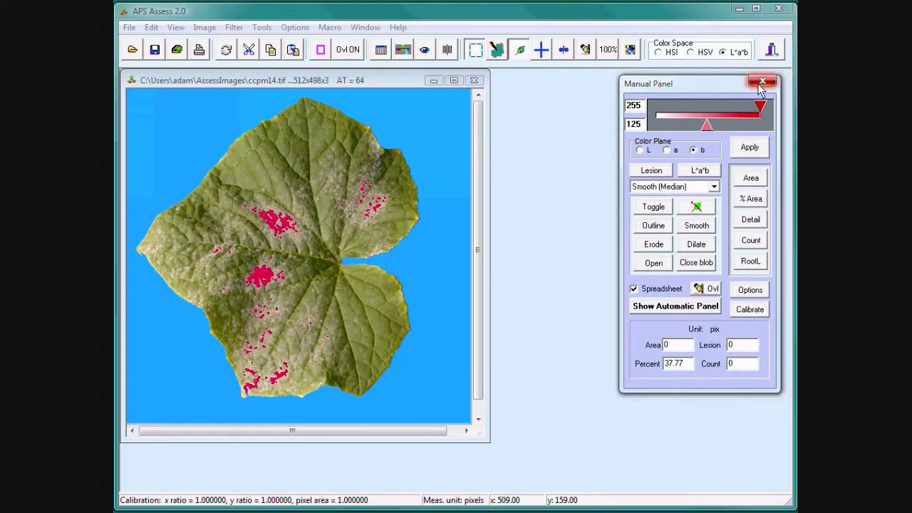
left_click(659, 54)
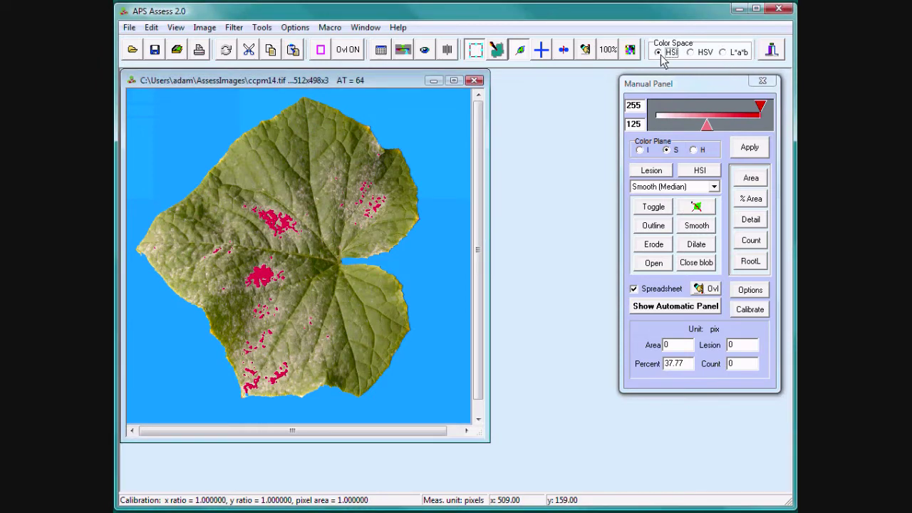
left_click(654, 172)
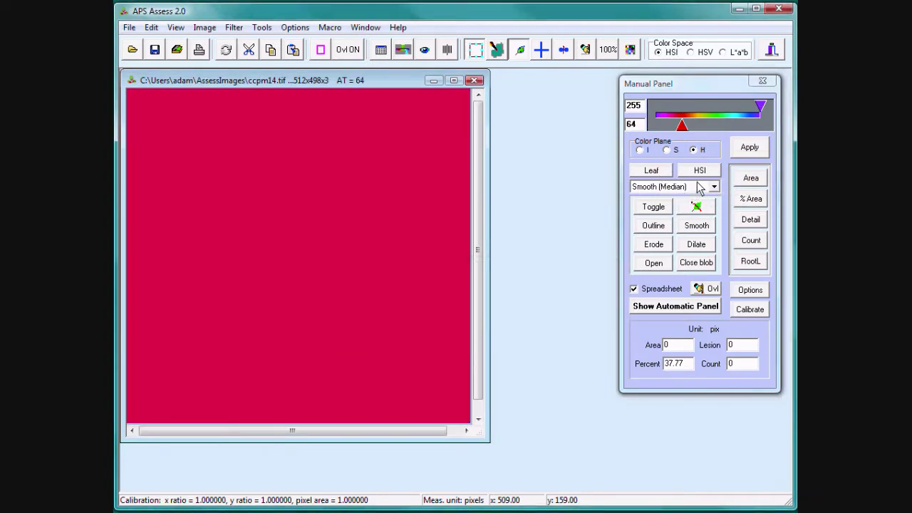
Step: Set the leaf threshold on the H color plane to a low of 11 and a high of 155
left_click_drag(682, 126, 661, 128)
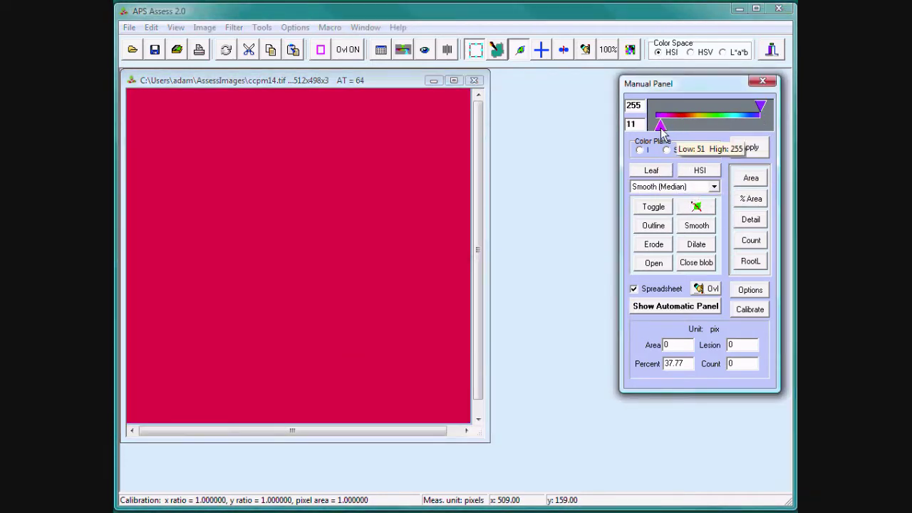
left_click(693, 150)
left_click_drag(758, 109, 732, 112)
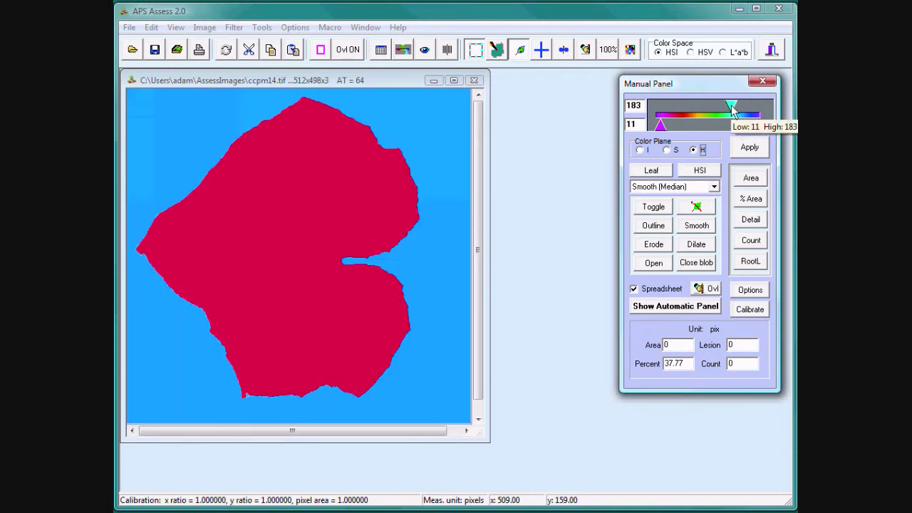
left_click_drag(732, 109, 724, 109)
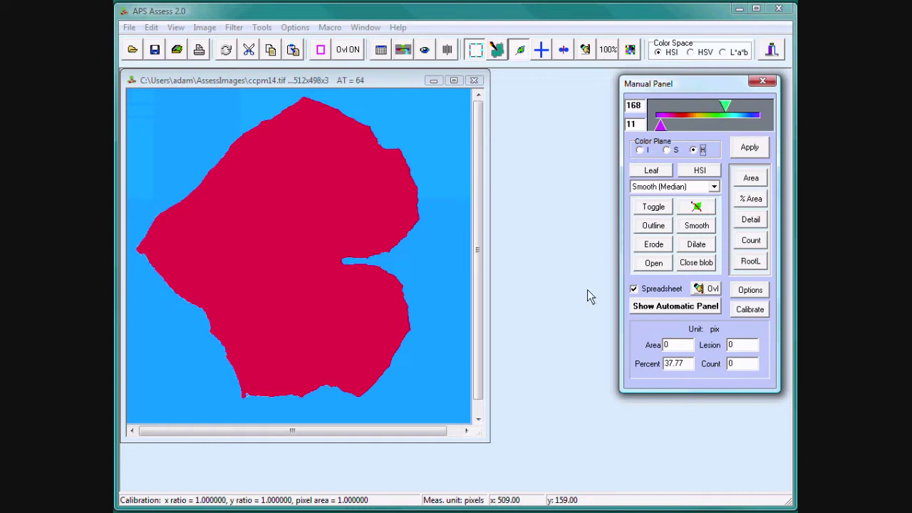
left_click_drag(725, 105, 720, 105)
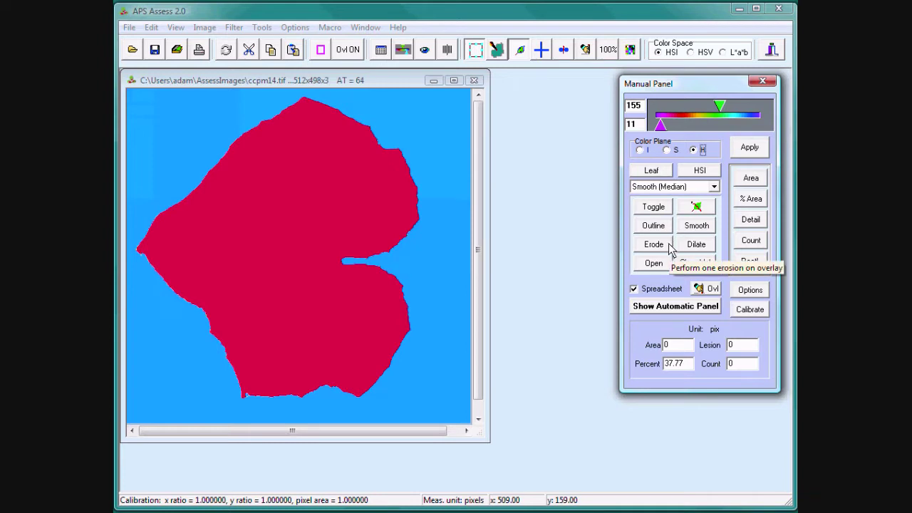
Step: Switch to the lesion threshold and set it on the S color plane to a low of 10 and a high of 44
left_click(652, 171)
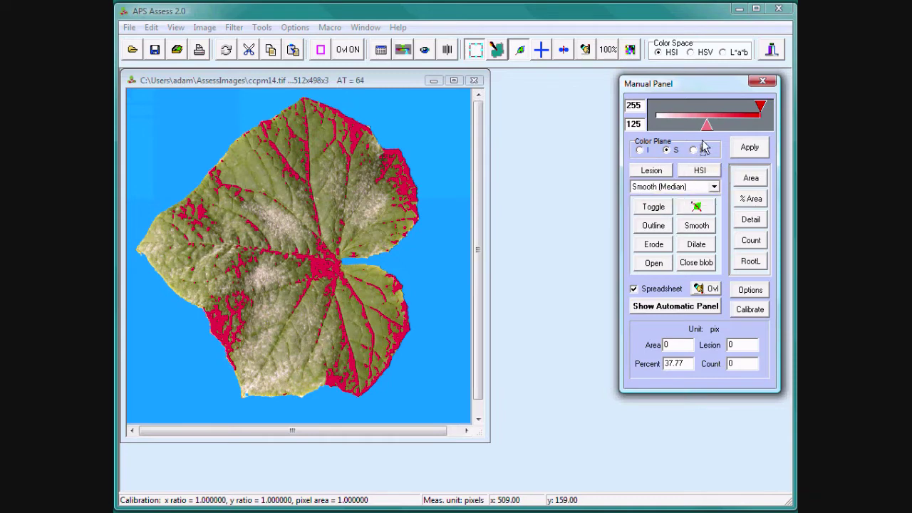
left_click_drag(706, 126, 661, 126)
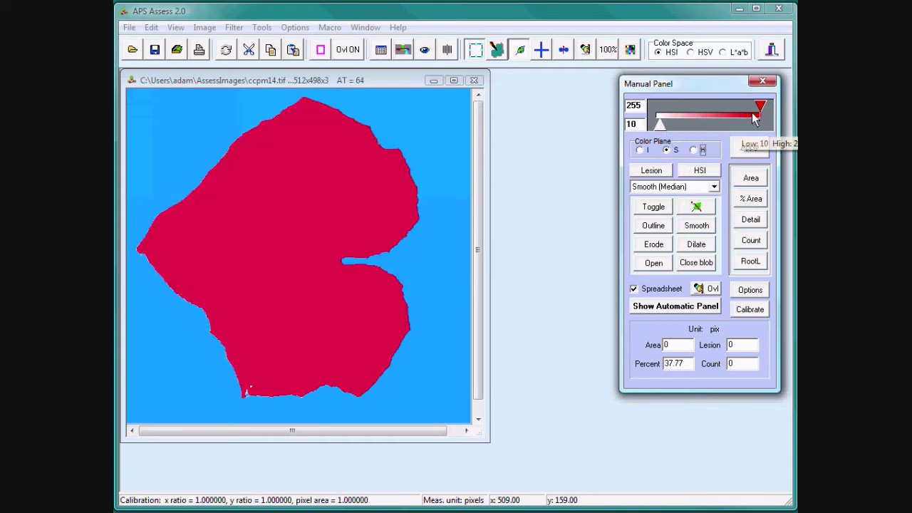
left_click_drag(761, 108, 676, 113)
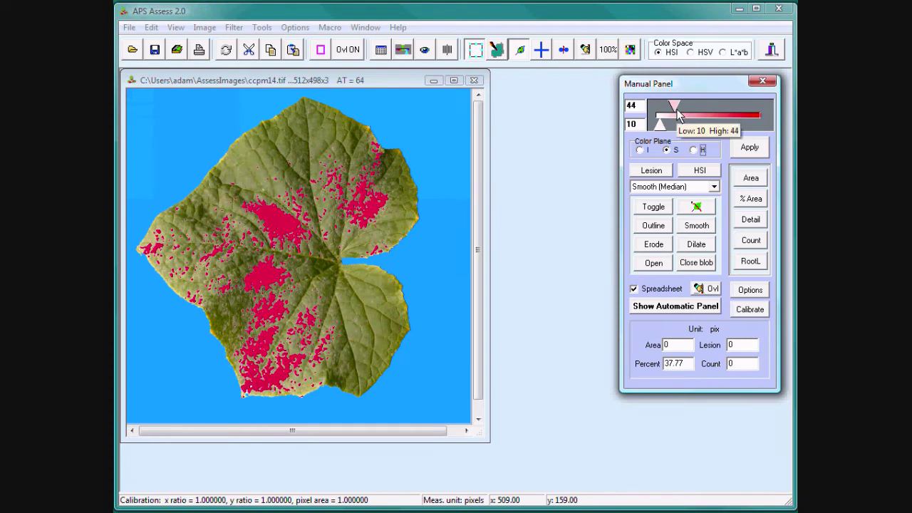
Step: Compare the leaf and lesion overlays with the original image and measure the percent diseased area of ccpm14.tif
left_click(656, 177)
left_click(656, 177)
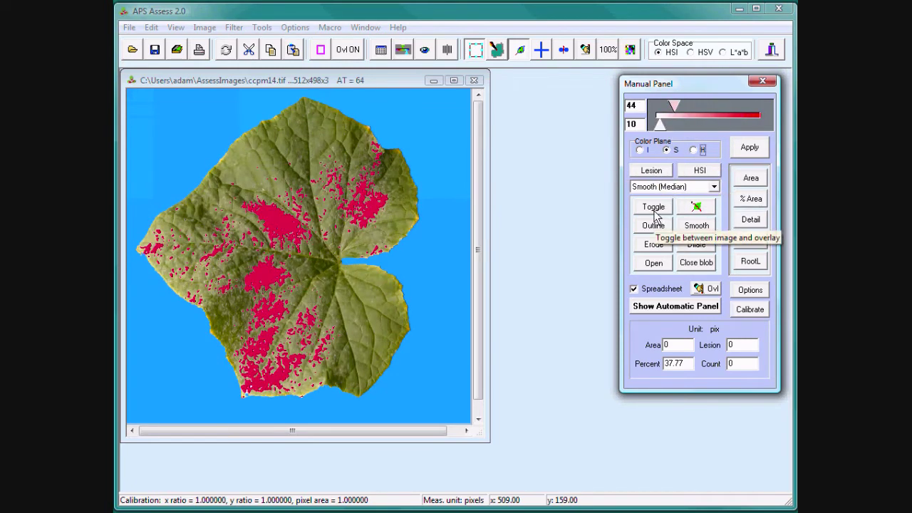
left_click(656, 212)
left_click(655, 212)
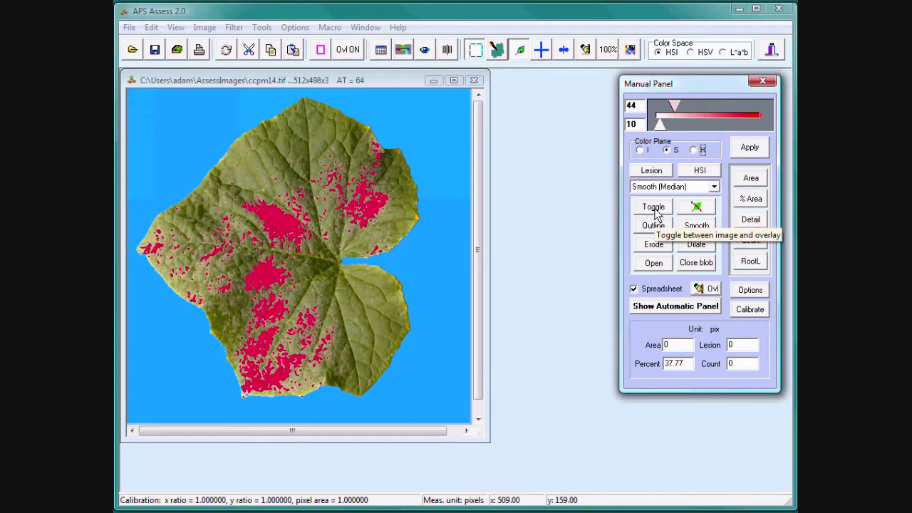
left_click(656, 212)
left_click(656, 211)
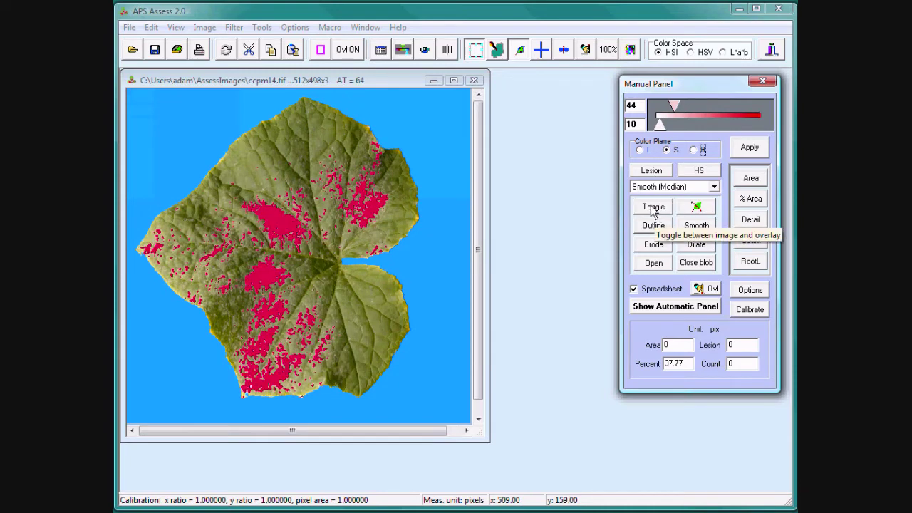
left_click(751, 202)
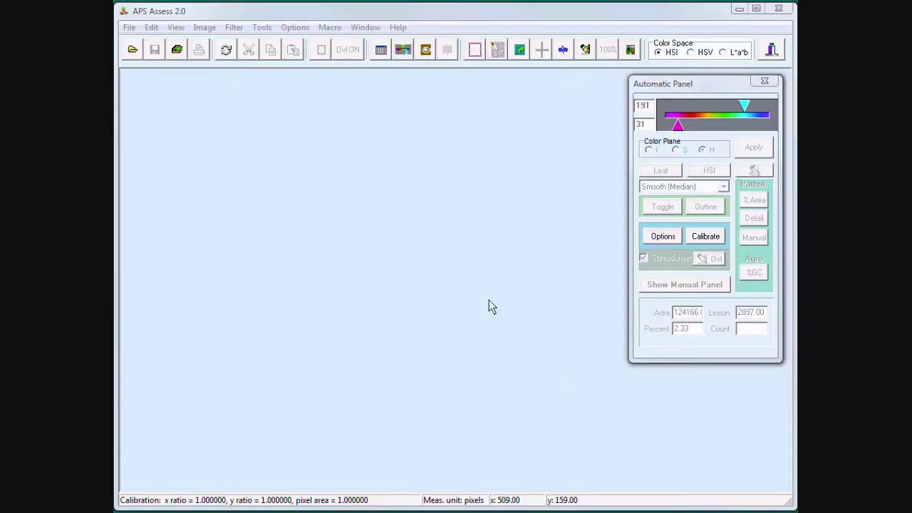
Step: Open the image Leaves_White_Bkg.BMP and move its window toward the middle of the workspace
left_click(132, 51)
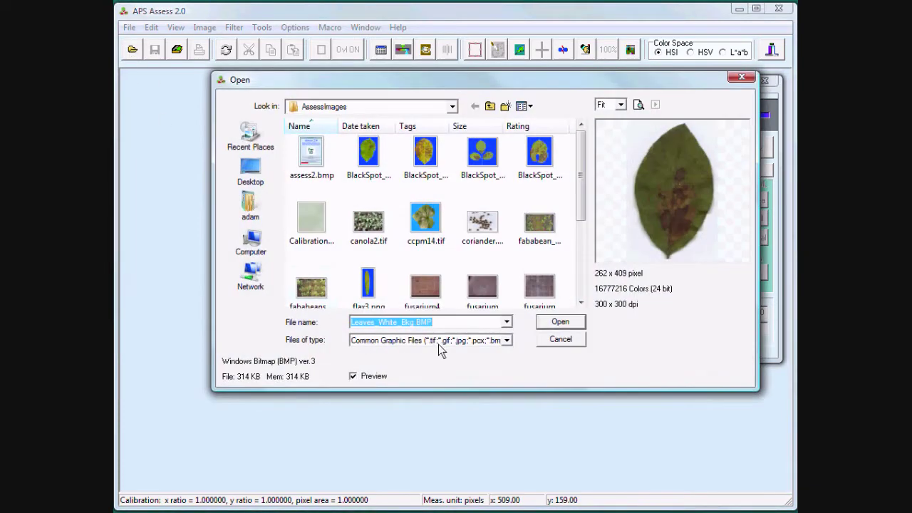
left_click(553, 321)
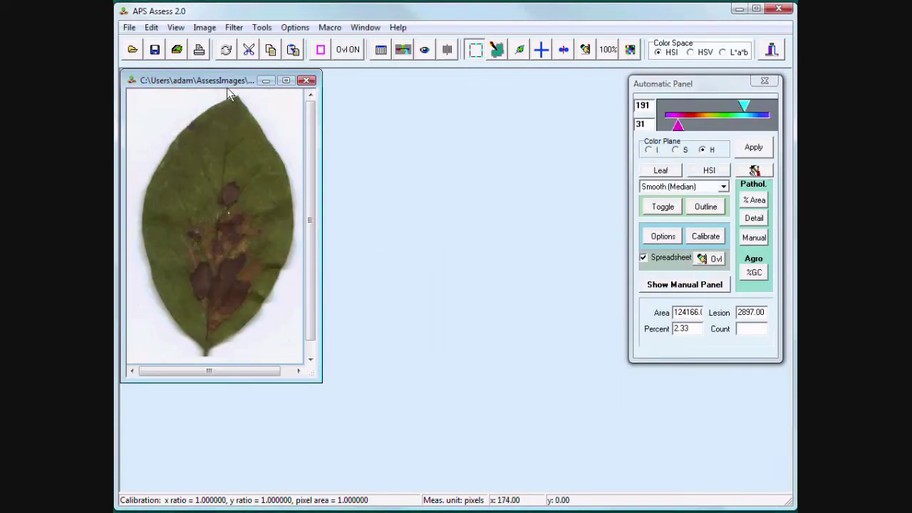
left_click_drag(214, 82, 370, 107)
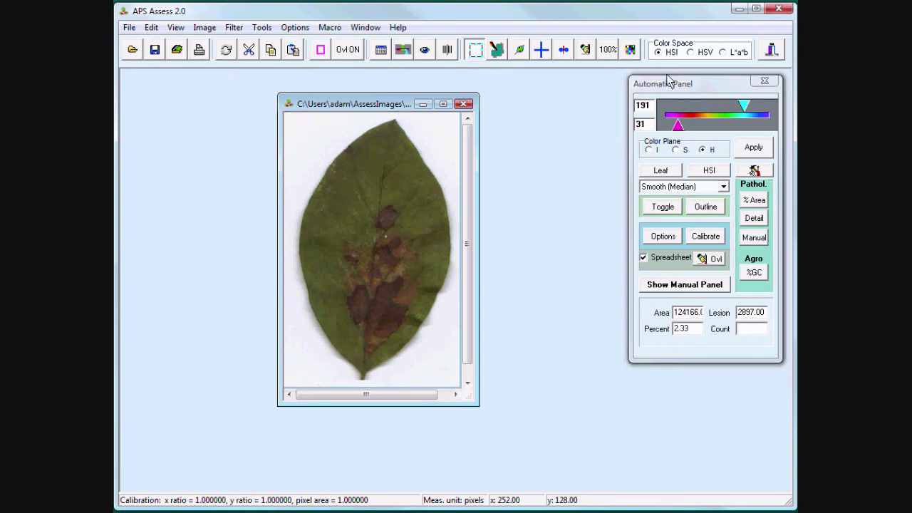
Step: Set the leaf threshold on the S color plane to a low of 23 and a high of 245 and process it as the leaf
left_click(677, 151)
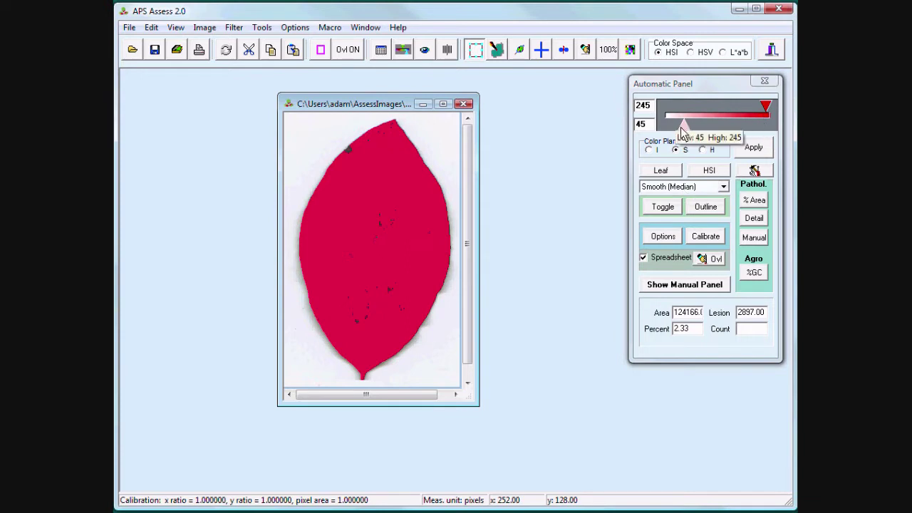
left_click_drag(682, 124, 675, 129)
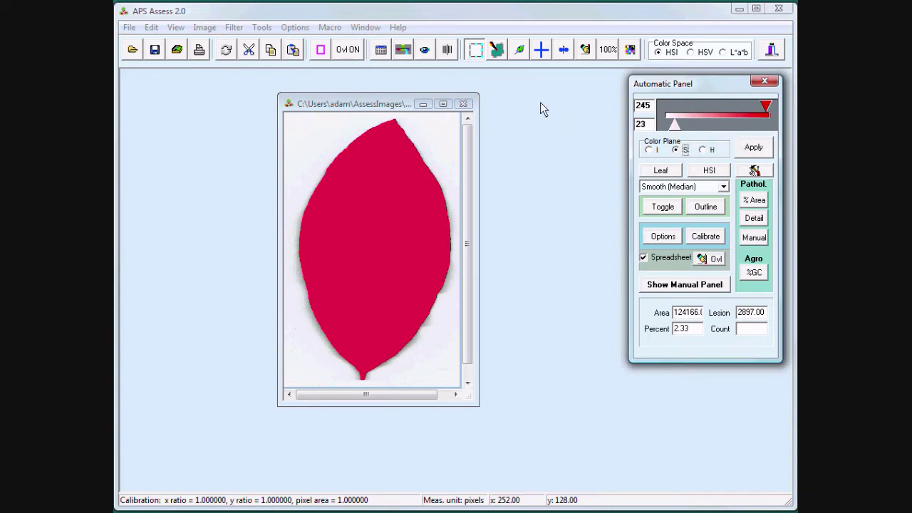
left_click(520, 56)
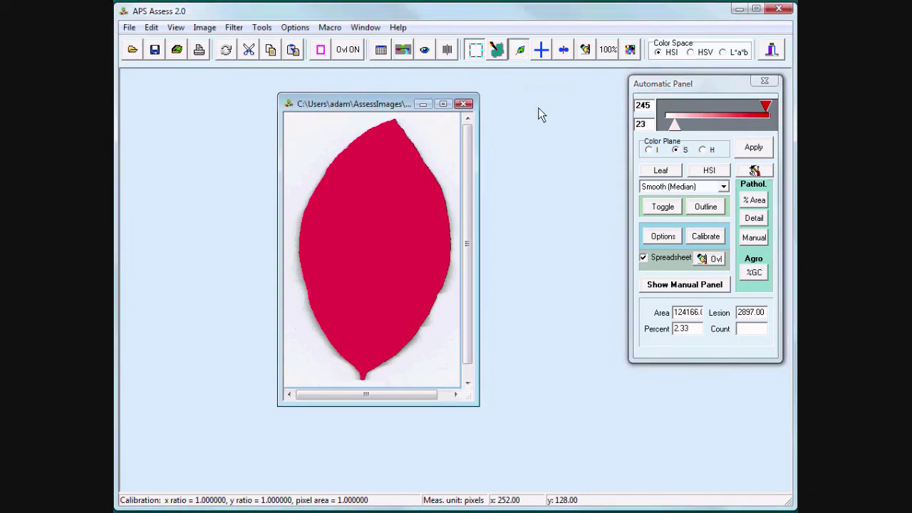
Step: Switch to the lesion threshold and set it on the H color plane to a low of 31 and a high of 83
left_click(661, 173)
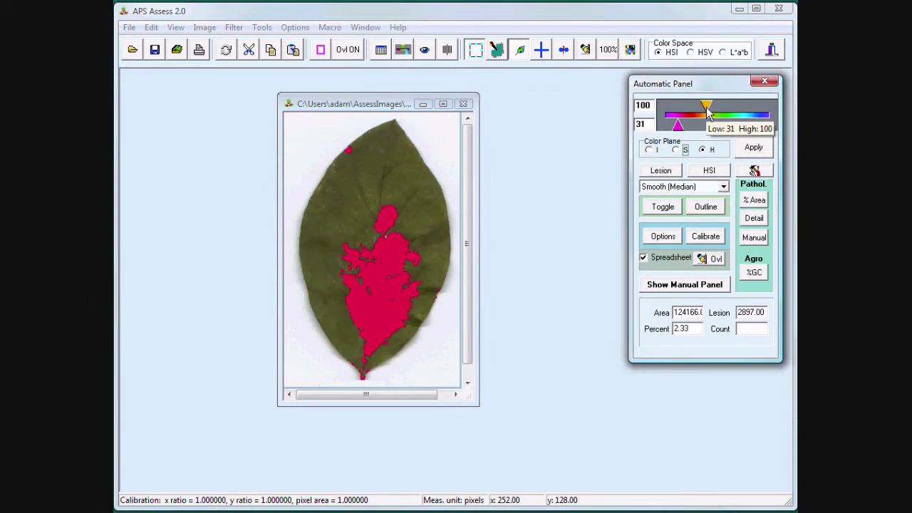
left_click_drag(707, 111, 700, 112)
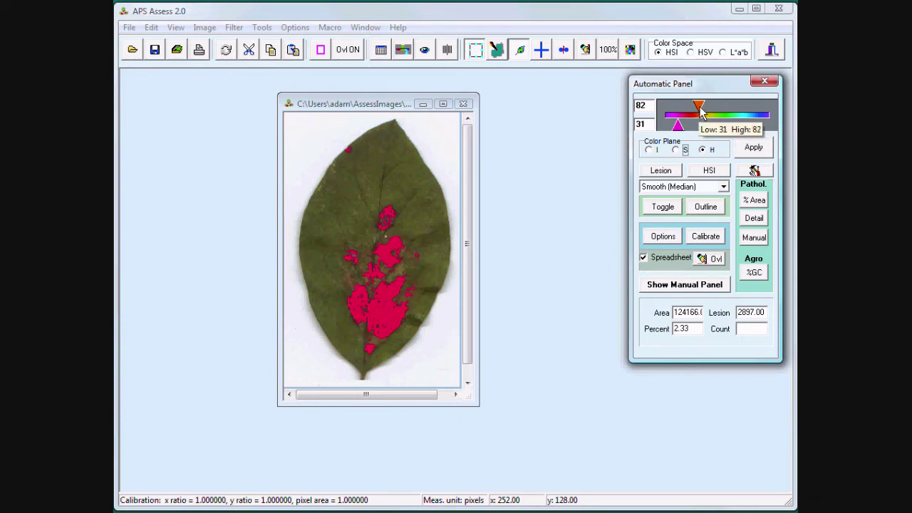
left_click(699, 108)
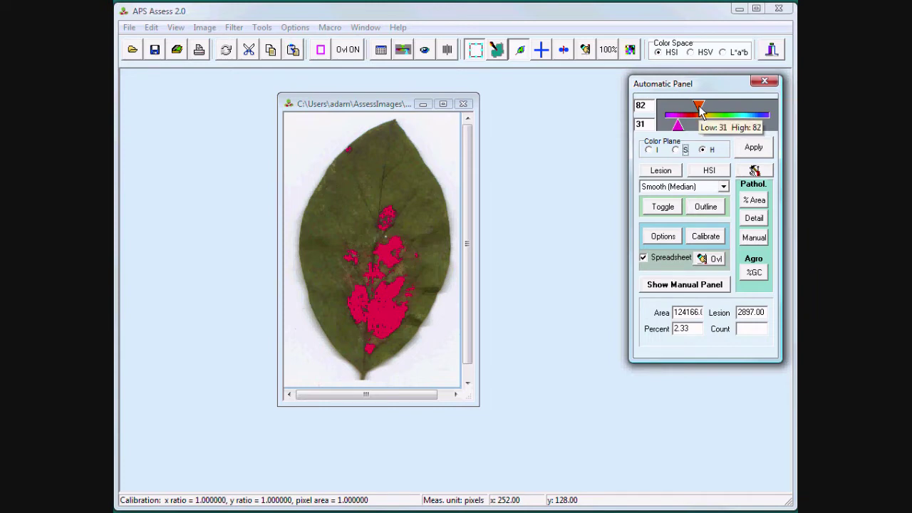
left_click_drag(699, 109, 699, 108)
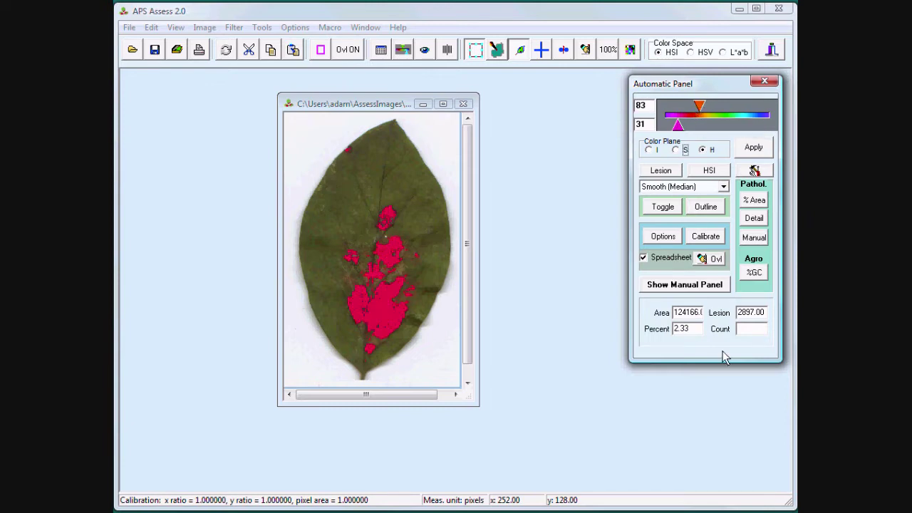
Step: Compare the lesion overlay with the white-background leaf image and measure its percent diseased area
left_click(662, 207)
left_click(662, 207)
left_click(750, 202)
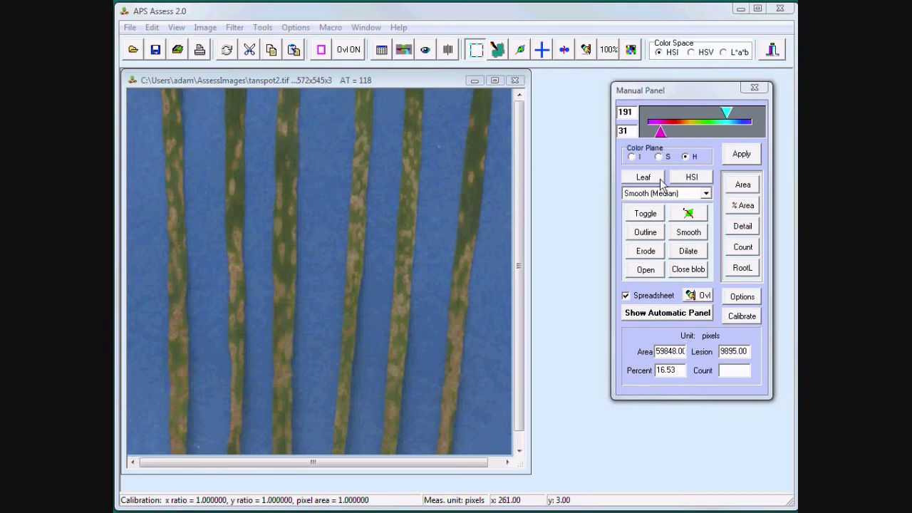
Step: Threshold tanspot2.tif on the H color plane, with the leaf range at 31 to 157 and the lesion range at 31 to 113
left_click(739, 153)
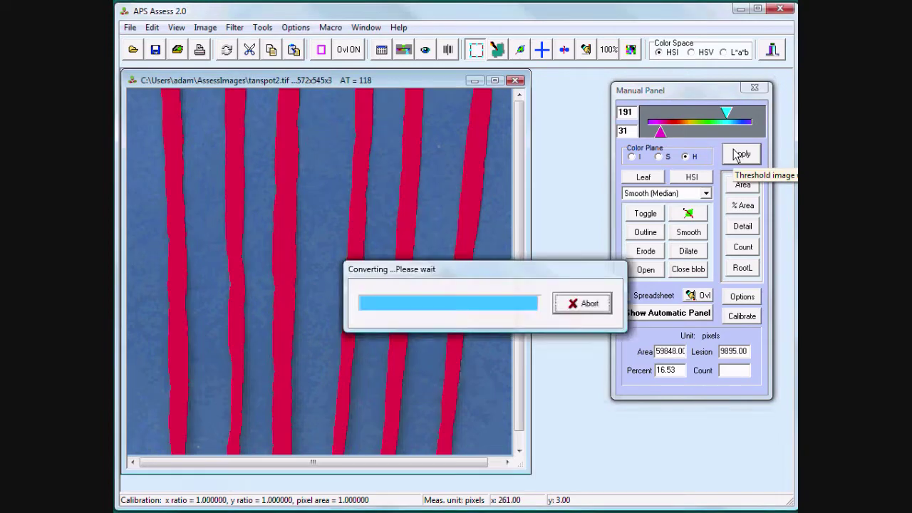
mouse_move(726, 115)
left_mouse_down()
mouse_move(698, 118)
mouse_move(714, 116)
left_mouse_up()
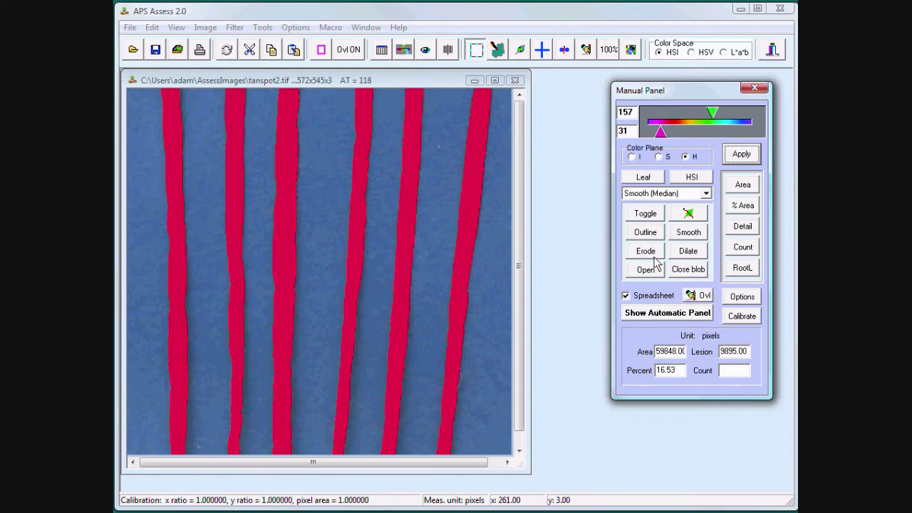
left_click(654, 182)
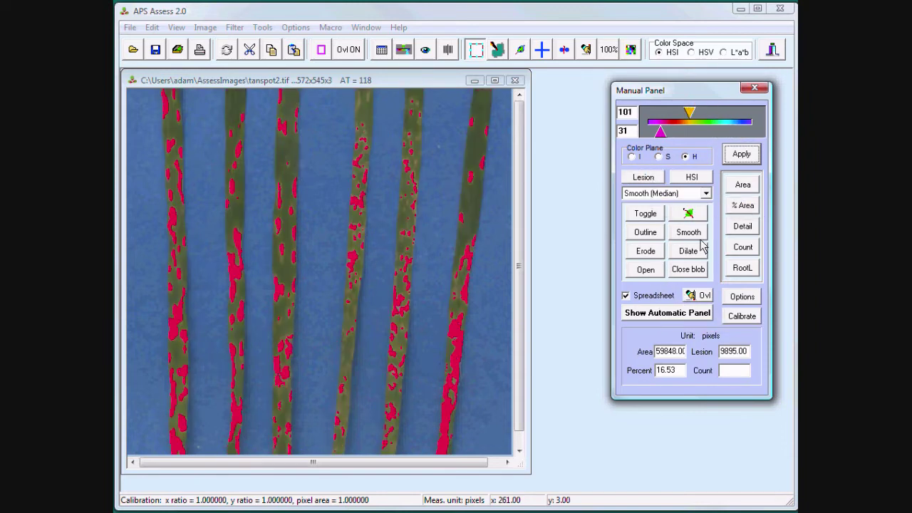
left_click_drag(690, 112, 695, 112)
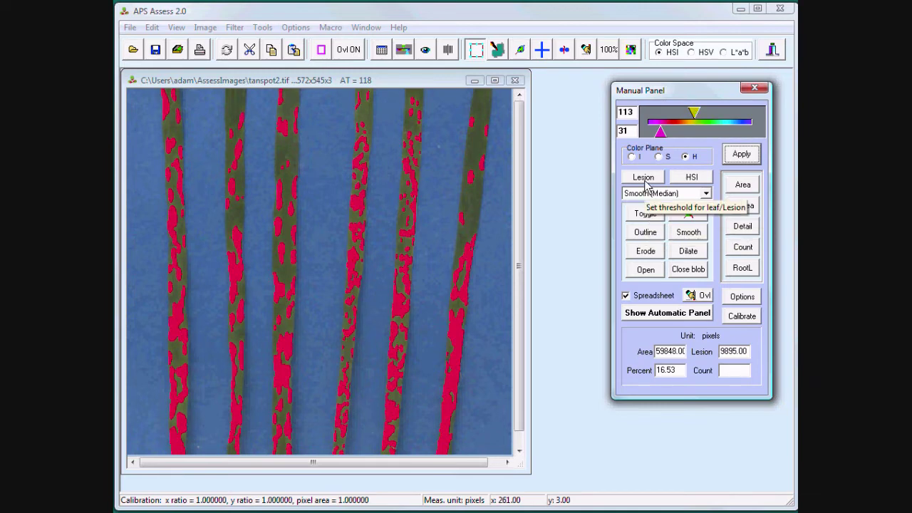
Step: Compare the lesion overlay with the tan spot leaves, then measure their percent diseased area and detailed results
left_click(646, 215)
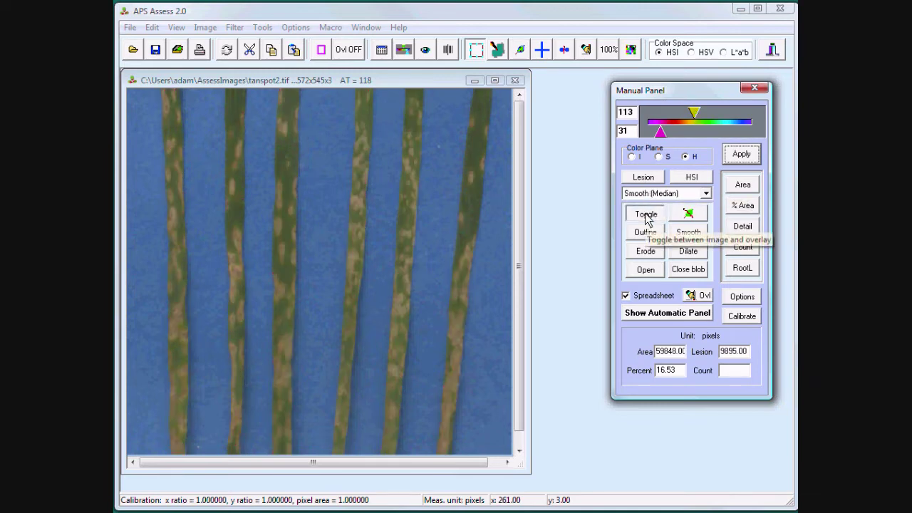
left_click(646, 215)
left_click(645, 215)
left_click(646, 215)
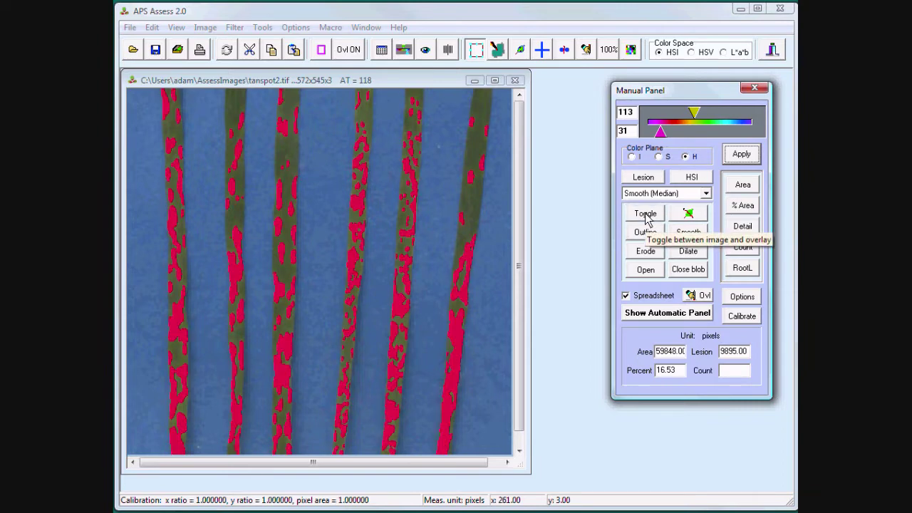
left_click(735, 209)
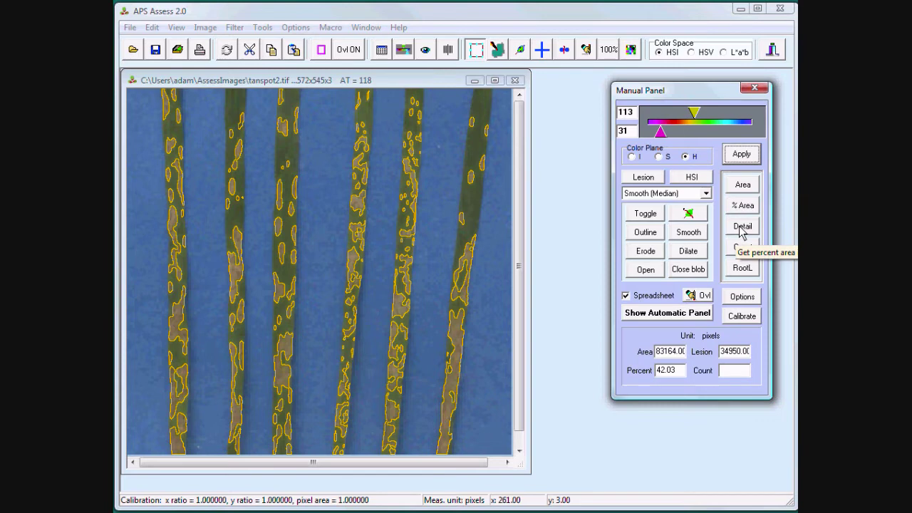
left_click(742, 227)
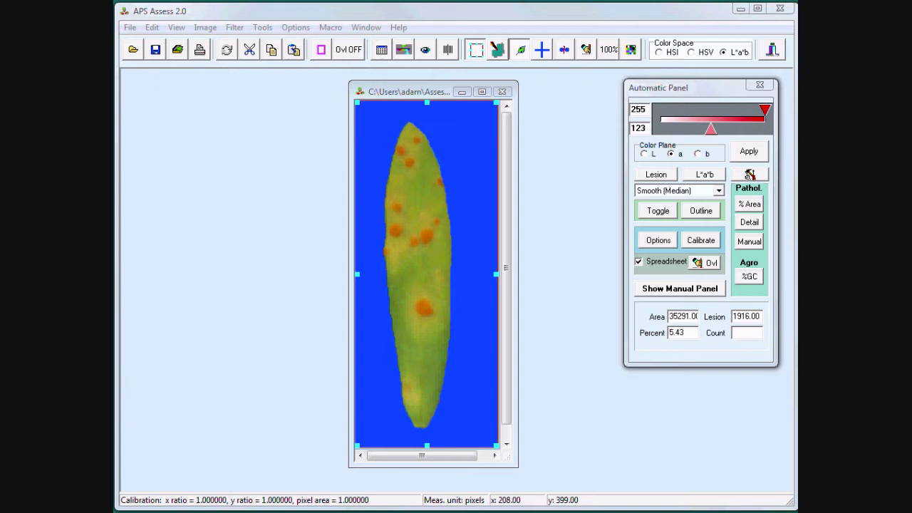
Step: Automatically measure the percent diseased area of flax3.png in the L*a*b color space and switch between the leaf and lesion overlays
left_click(750, 207)
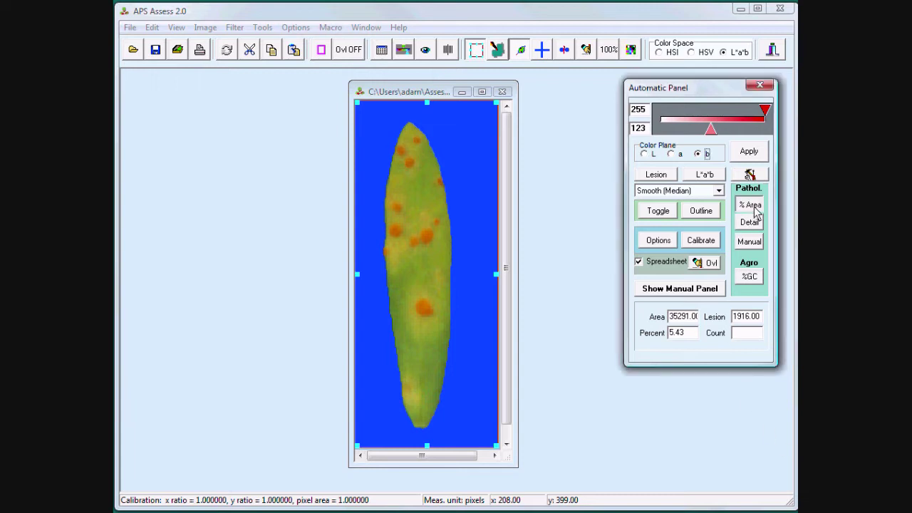
left_click(659, 178)
left_click(660, 179)
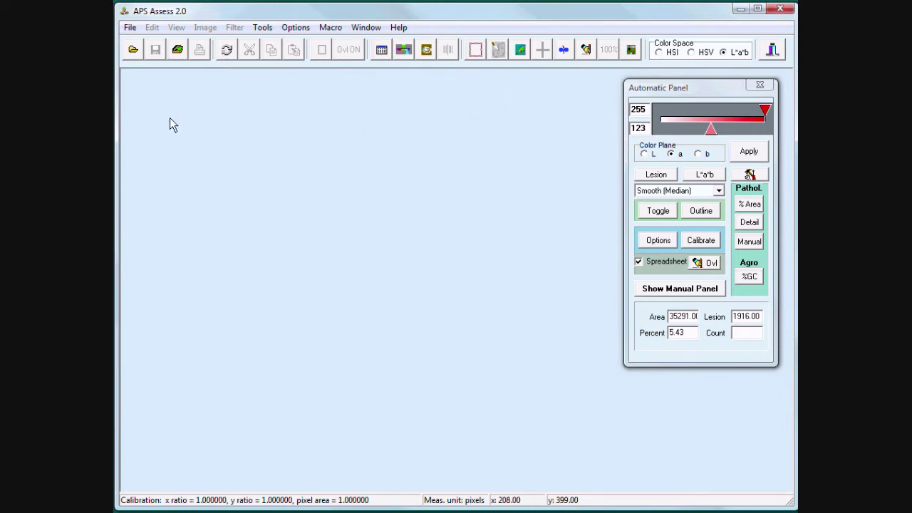
Step: Open the image BlackSpot_3.png and move its window toward the middle of the workspace
left_click(133, 50)
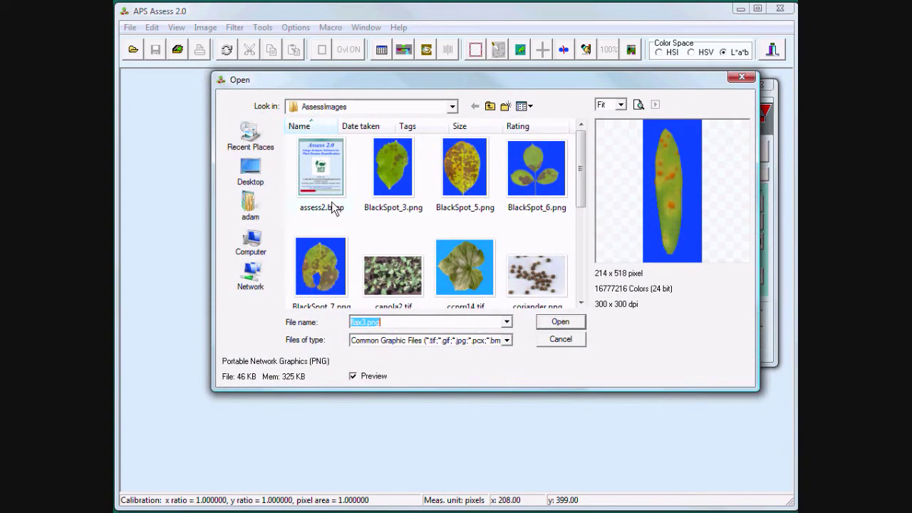
left_click(397, 169)
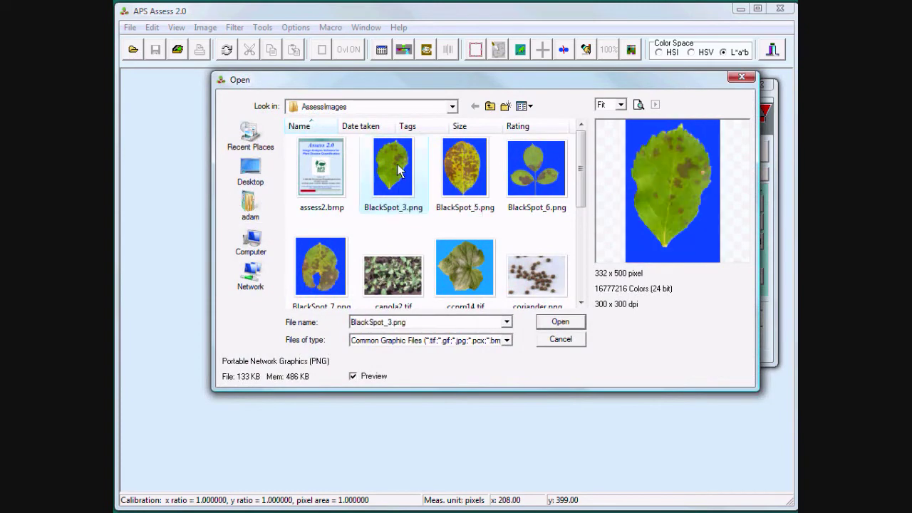
left_click(560, 322)
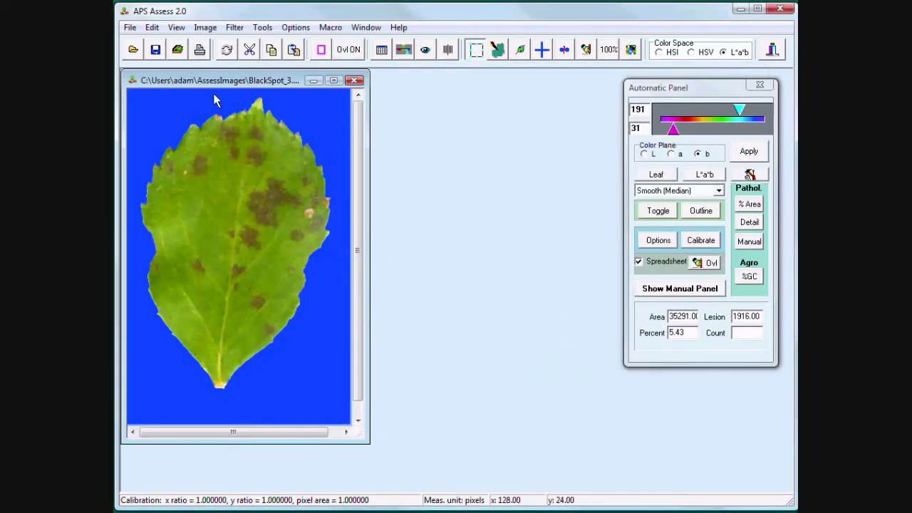
left_click_drag(220, 84, 362, 98)
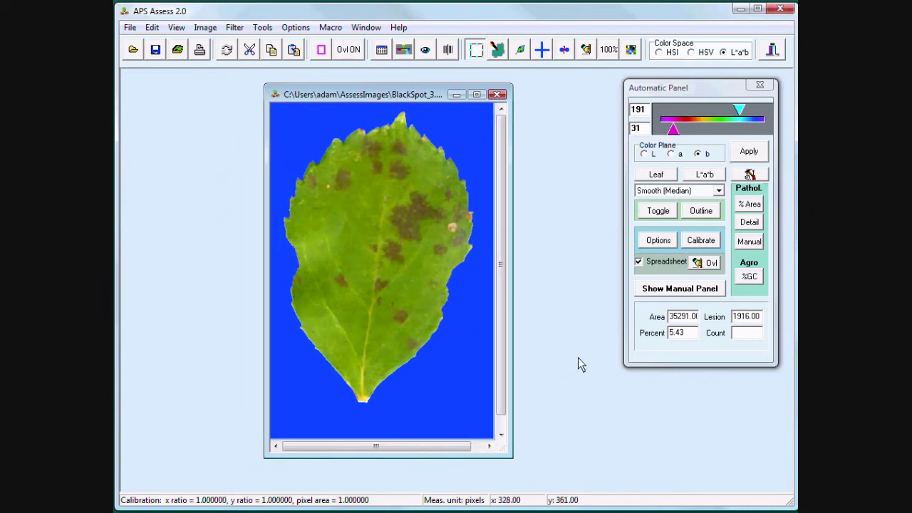
Step: Bring up the Manual panel and turn on the All Manual Thresholding option
left_click(686, 289)
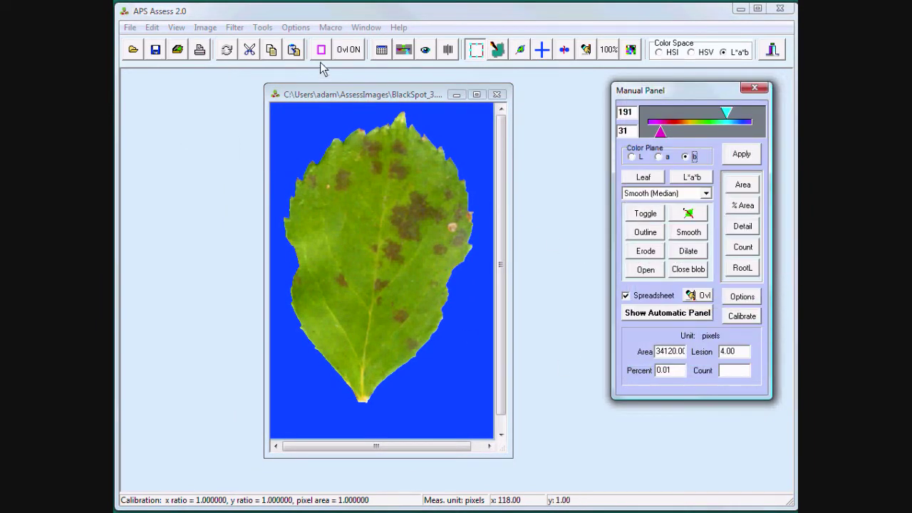
left_click(297, 30)
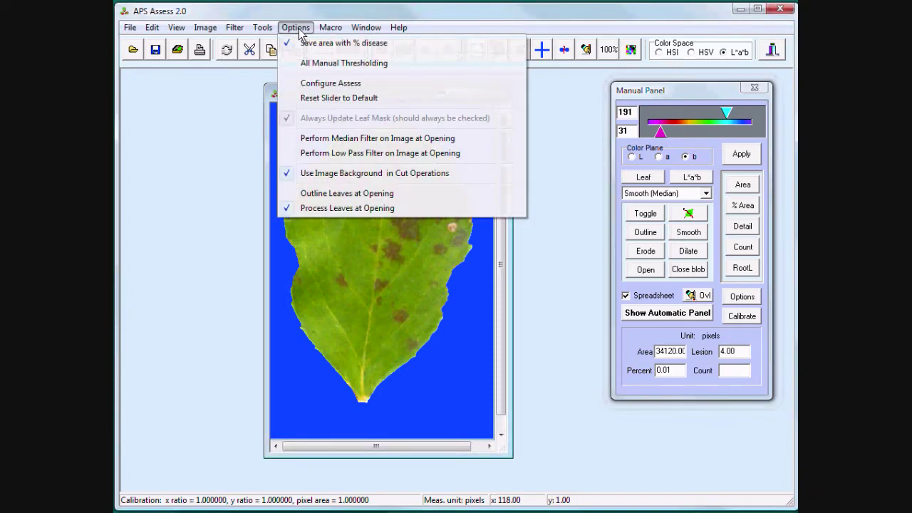
left_click(283, 63)
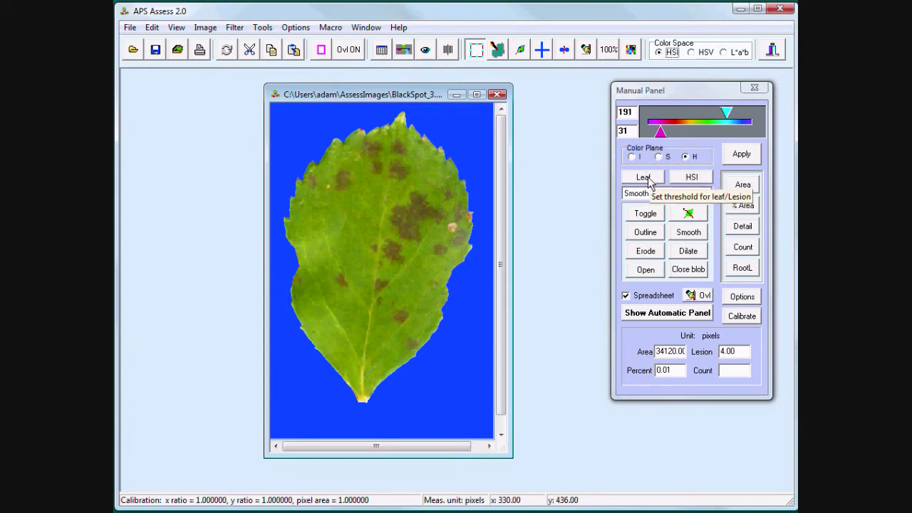
Step: Apply the 31–191 hue threshold to the leaf, then set the lesion hue range to 15–65 with freehand selection active
left_click(738, 156)
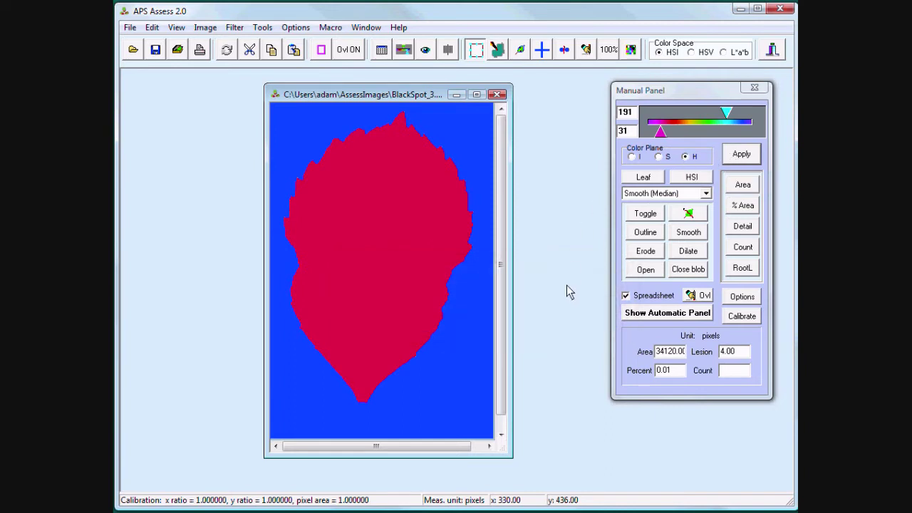
left_click(645, 178)
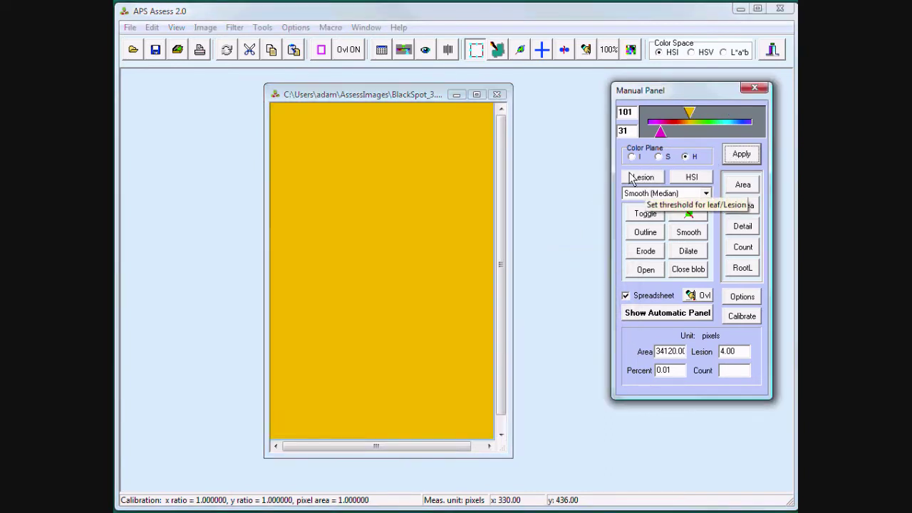
left_click(499, 50)
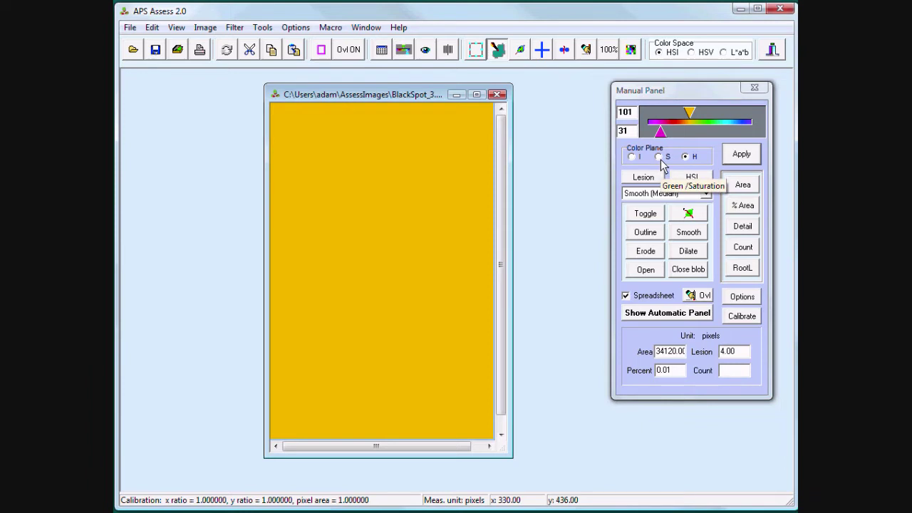
left_click_drag(689, 114, 654, 133)
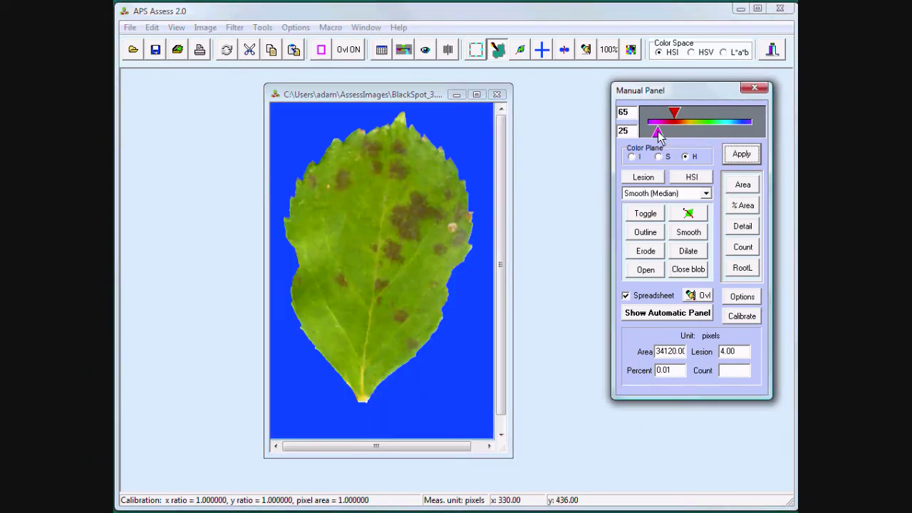
Step: Outline the spots in the leaf's upper left freehand and threshold them as lesions, setting the upper hue limit to 105
left_click(424, 175)
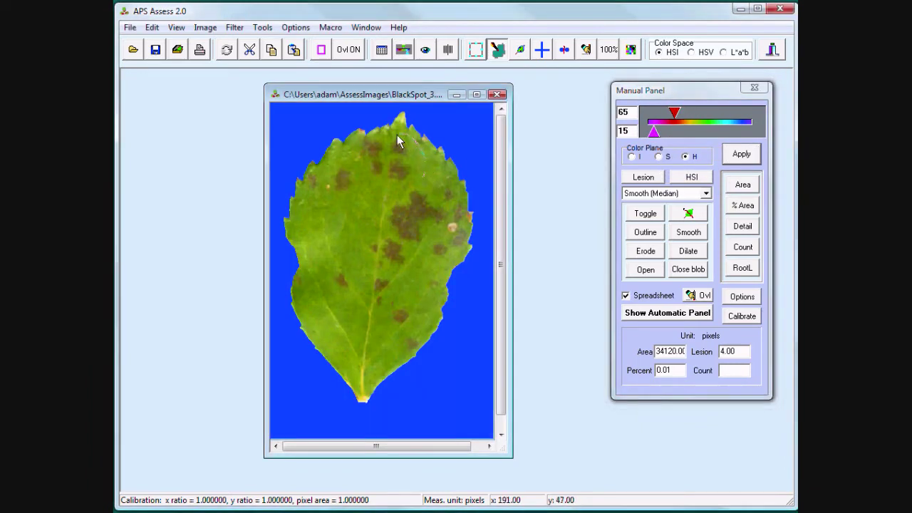
mouse_move(340, 171)
left_mouse_down()
mouse_move(293, 172)
mouse_move(302, 214)
mouse_move(354, 197)
left_mouse_up()
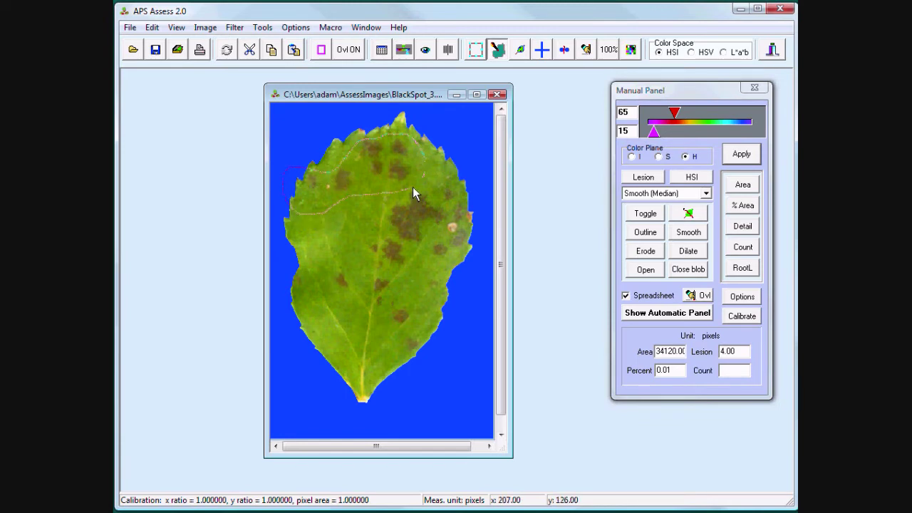
left_click_drag(414, 192, 420, 139)
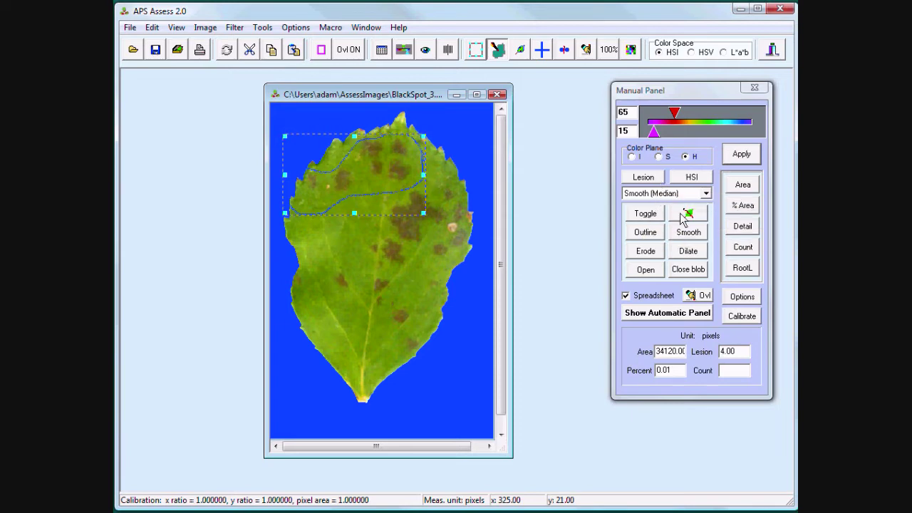
left_click(734, 161)
left_click_drag(674, 113, 694, 114)
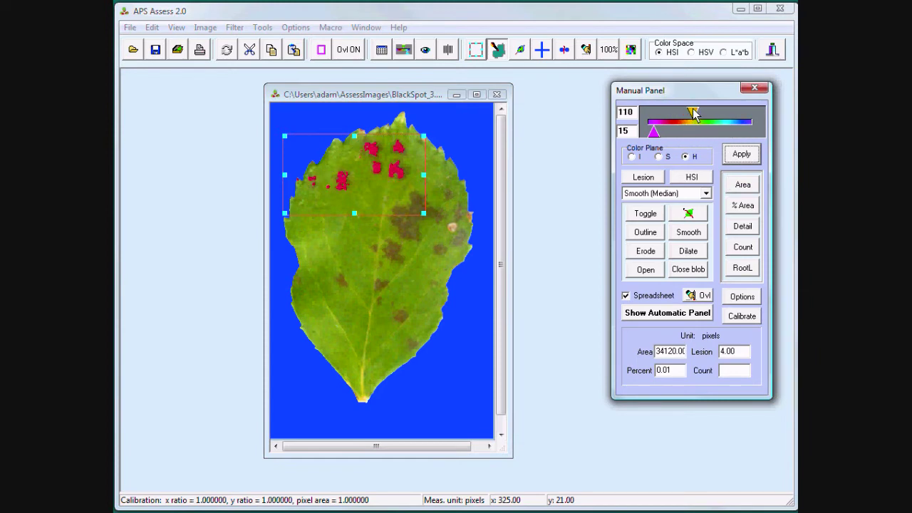
mouse_move(694, 114)
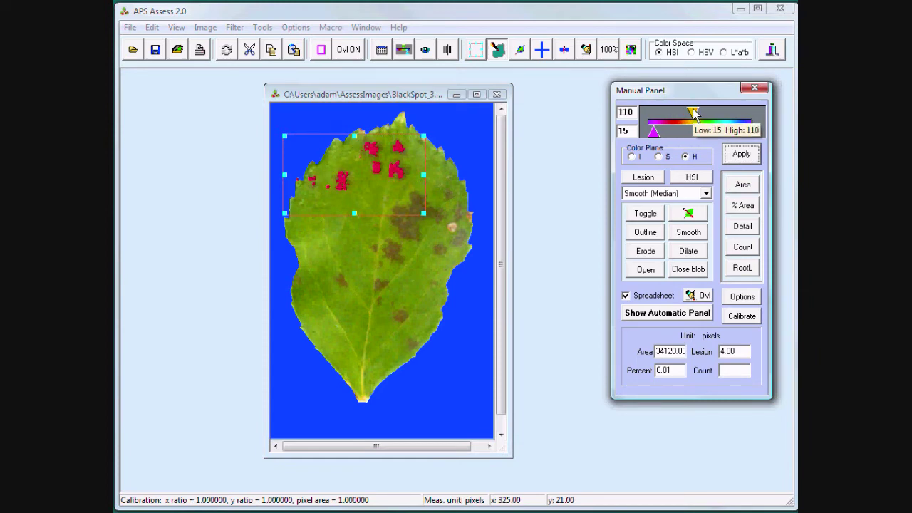
left_click_drag(694, 114, 696, 114)
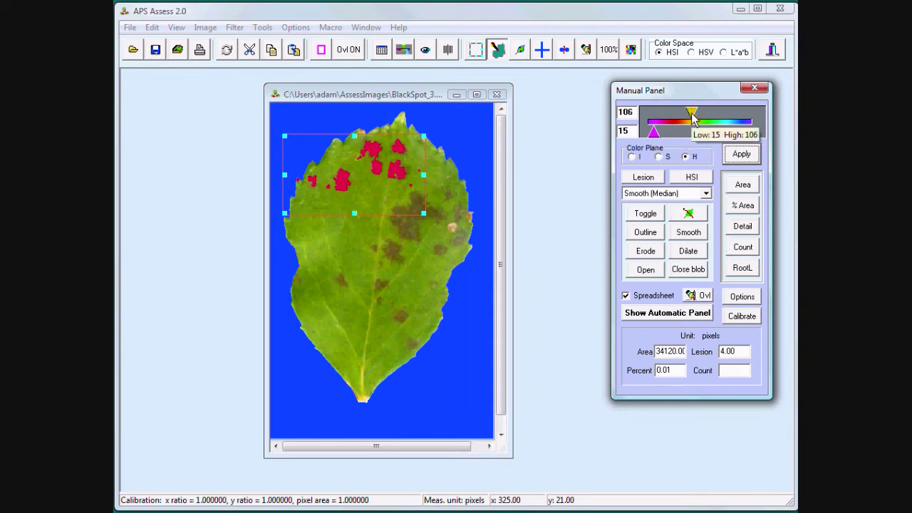
left_click_drag(695, 114, 691, 116)
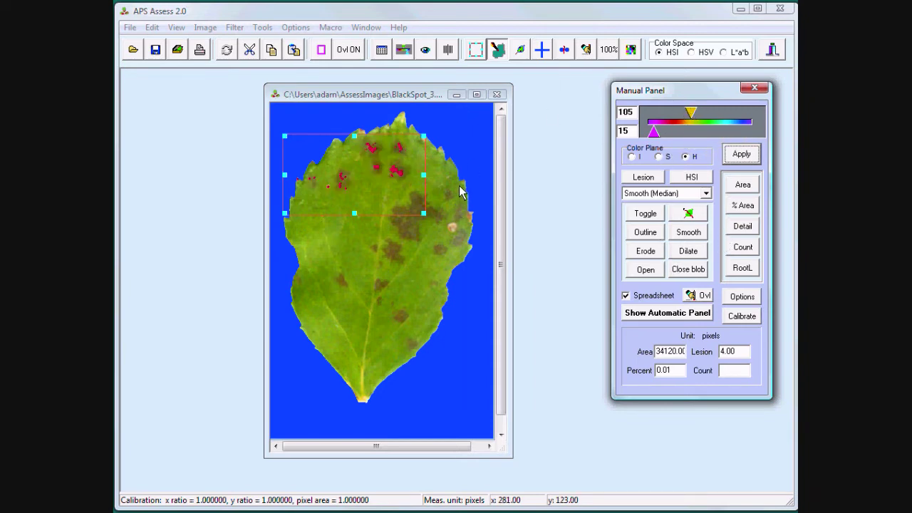
Step: Outline the large spots on the leaf's right side freehand, threshold them with an upper hue limit of 110, and compare with the leaf overlay
left_click_drag(458, 177, 419, 183)
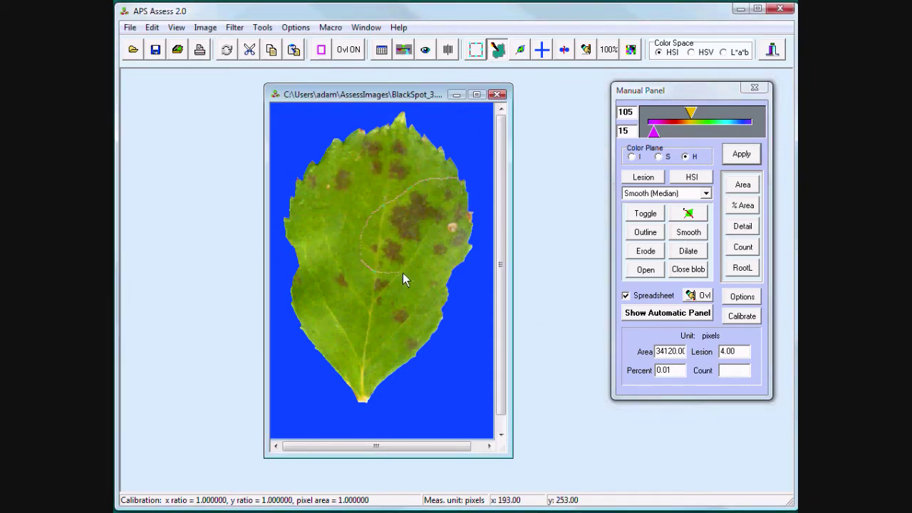
mouse_move(434, 303)
left_mouse_down()
mouse_move(460, 300)
mouse_move(472, 254)
mouse_move(458, 178)
left_mouse_up()
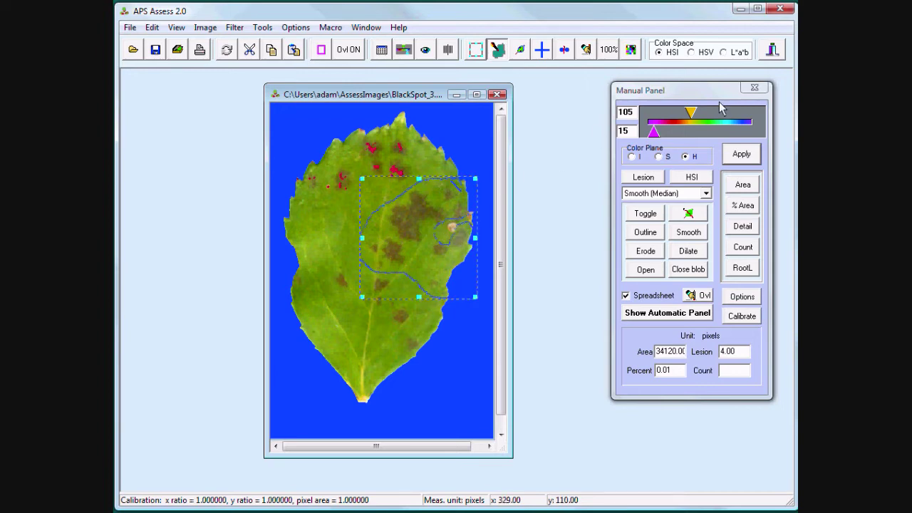
left_click(741, 157)
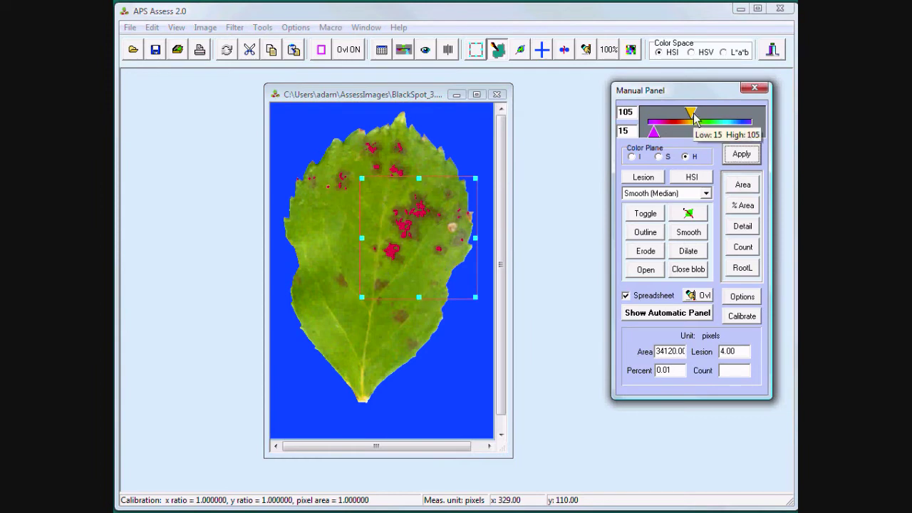
mouse_move(691, 113)
left_mouse_down()
mouse_move(701, 113)
mouse_move(692, 113)
left_mouse_up()
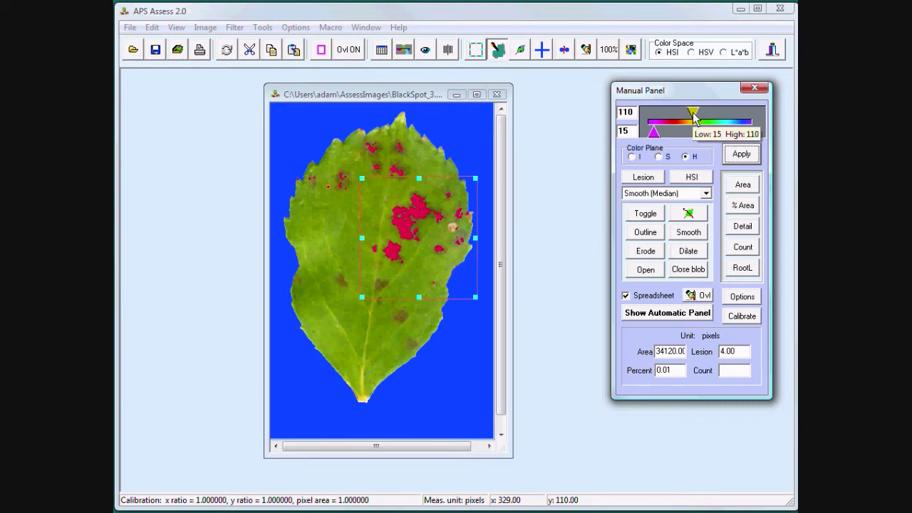
left_click(651, 181)
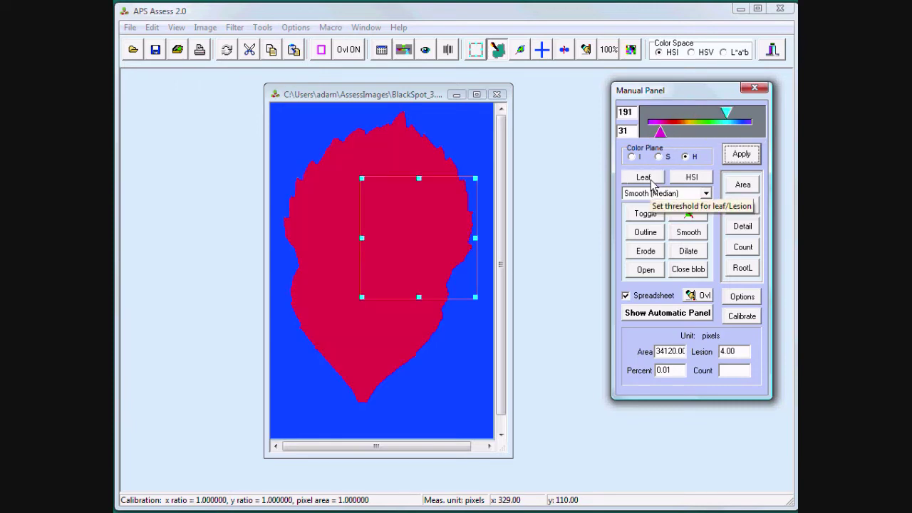
left_click(652, 183)
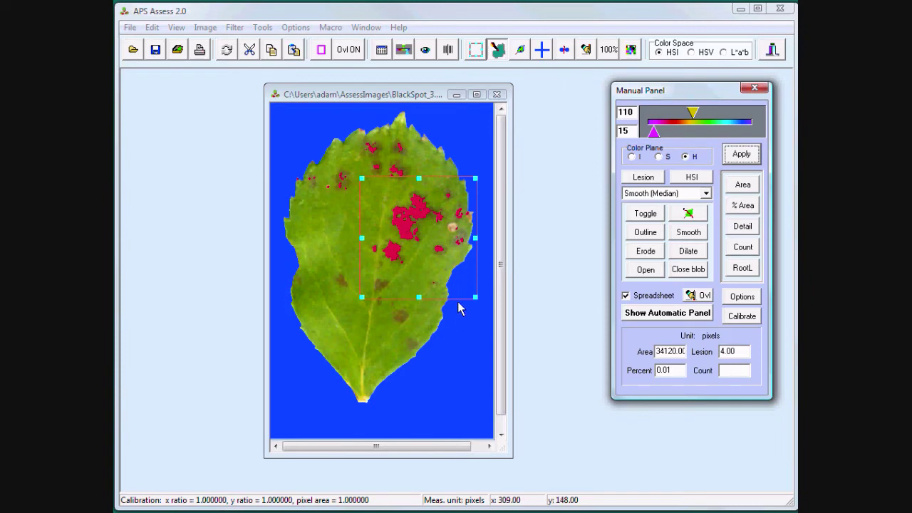
Step: Outline the lower part of the leaf freehand and apply the 15–110 hue lesion threshold to it
left_click(442, 328)
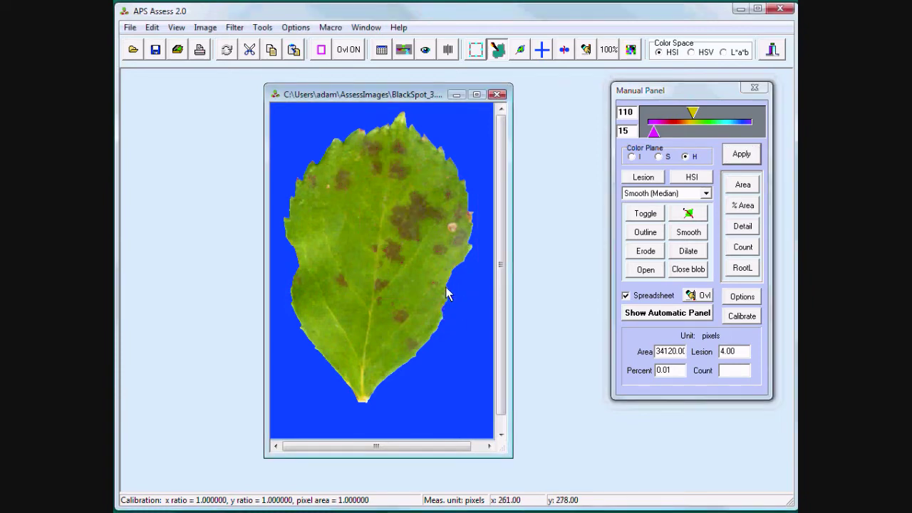
mouse_move(345, 272)
left_mouse_down()
mouse_move(311, 279)
mouse_move(305, 329)
mouse_move(423, 380)
mouse_move(454, 299)
mouse_move(437, 285)
mouse_move(444, 294)
left_mouse_up()
left_click(742, 160)
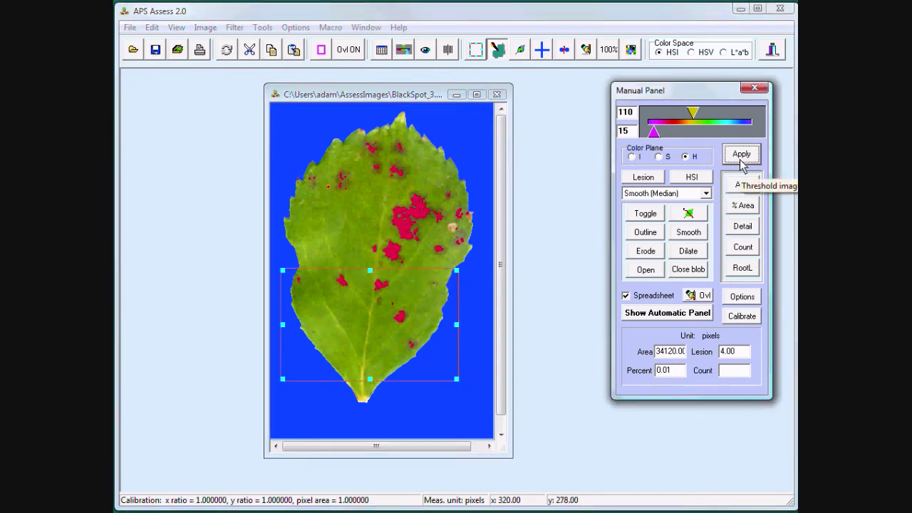
Step: Measure the black spot leaf's percent diseased area and switch between the leaf and lesion overlays
left_click(734, 207)
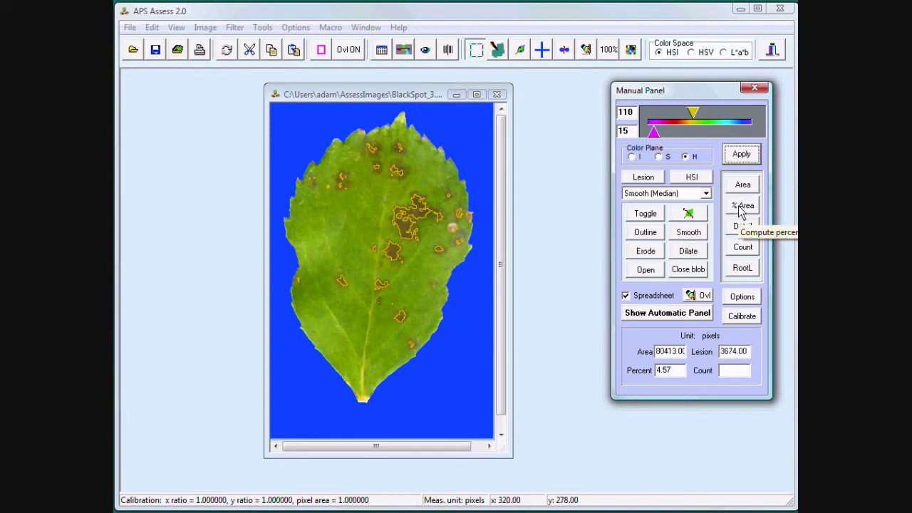
left_click(648, 178)
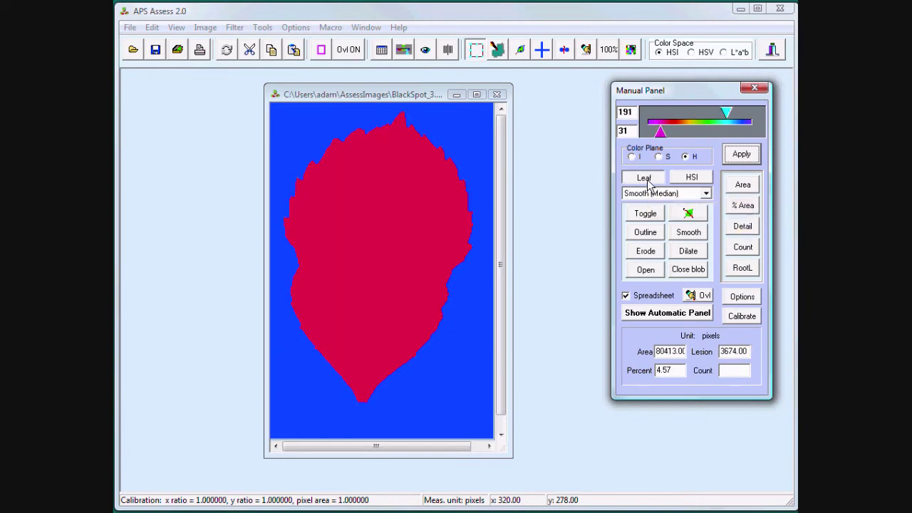
left_click(647, 180)
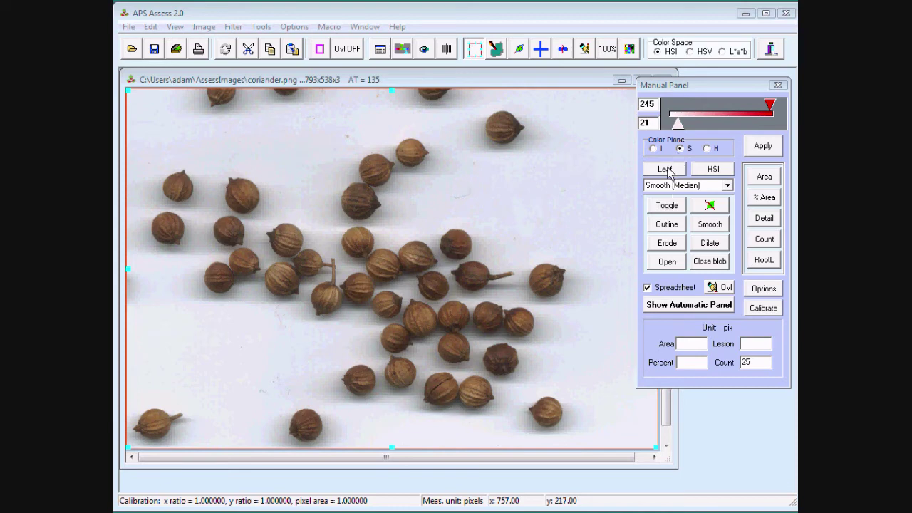
Step: Threshold the seeds in coriander.png on the saturation plane, set the upper limit to 155, and separate the touching seeds
left_click(764, 147)
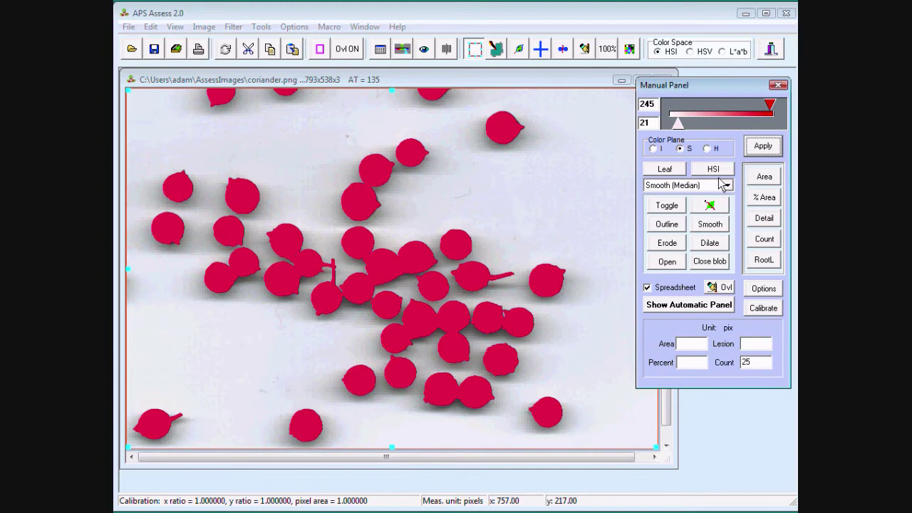
left_click_drag(770, 106, 735, 106)
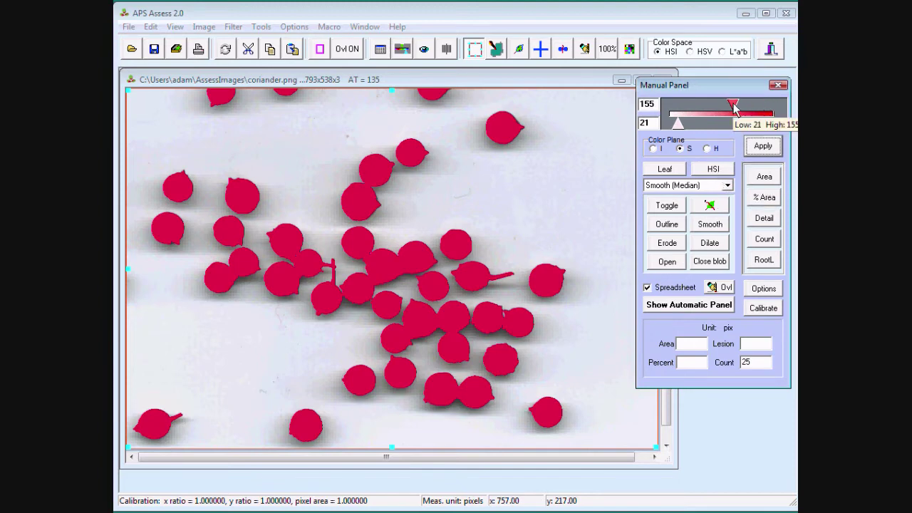
left_click_drag(680, 126, 679, 128)
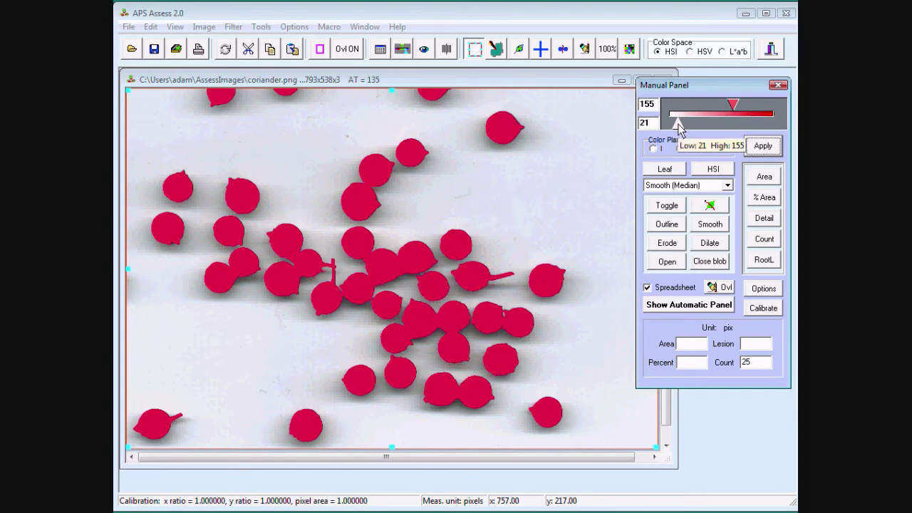
left_click(708, 206)
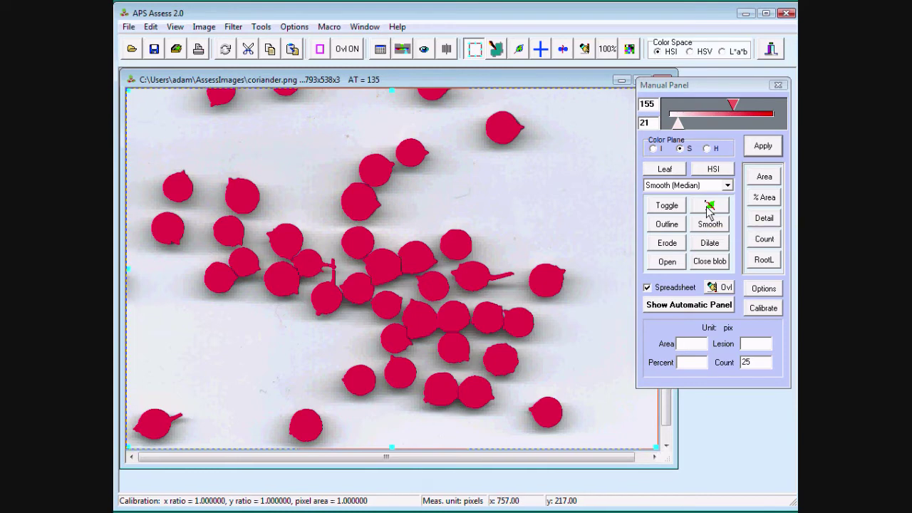
Step: Count the separated coriander seeds and review their position, long axis and box width data in the spreadsheet
left_click(764, 240)
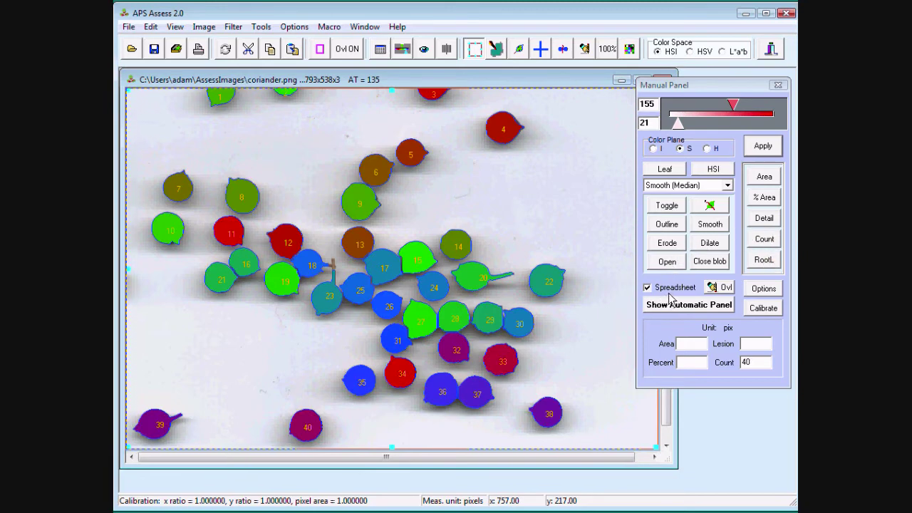
left_click(381, 50)
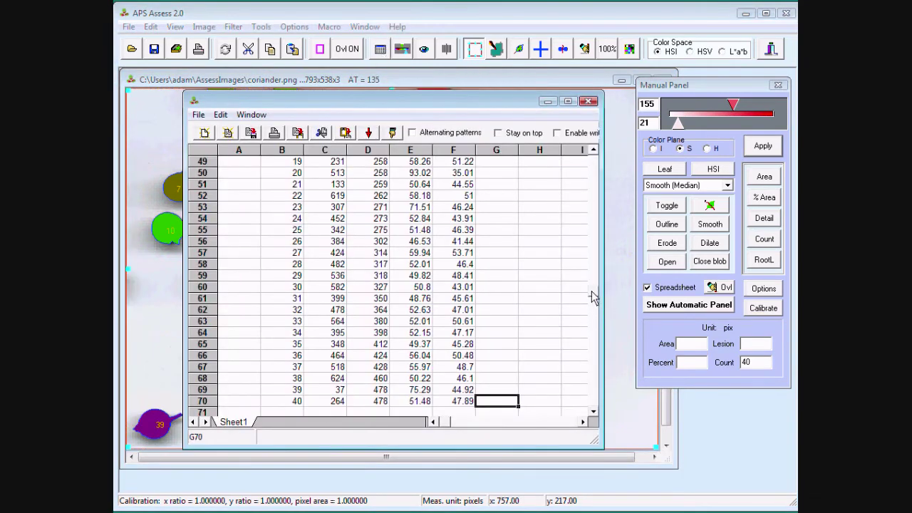
scroll(593, 232, "up", 8)
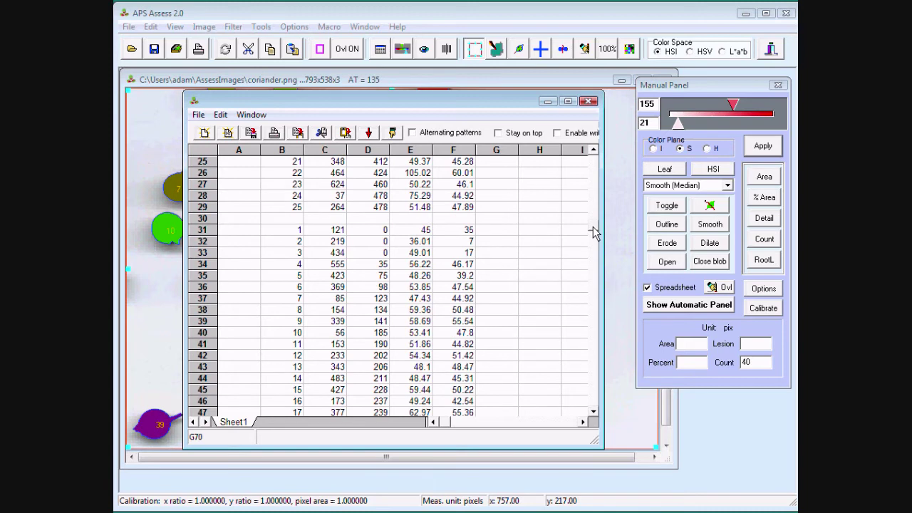
scroll(592, 161, "up", 8)
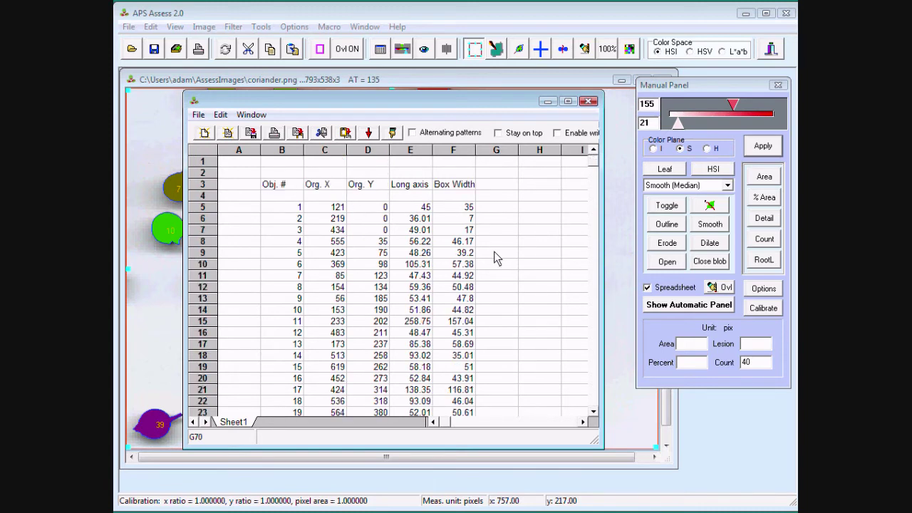
left_click(764, 290)
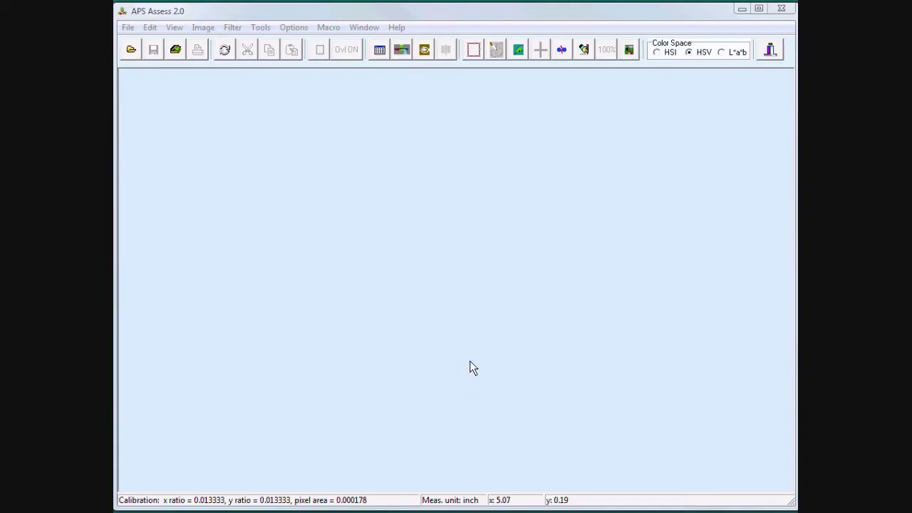
Step: Preview the leaf on the WIA-HP Scanjet 3500c Series scanner and acquire the framed area at 75 dpi in RGB
left_click(175, 51)
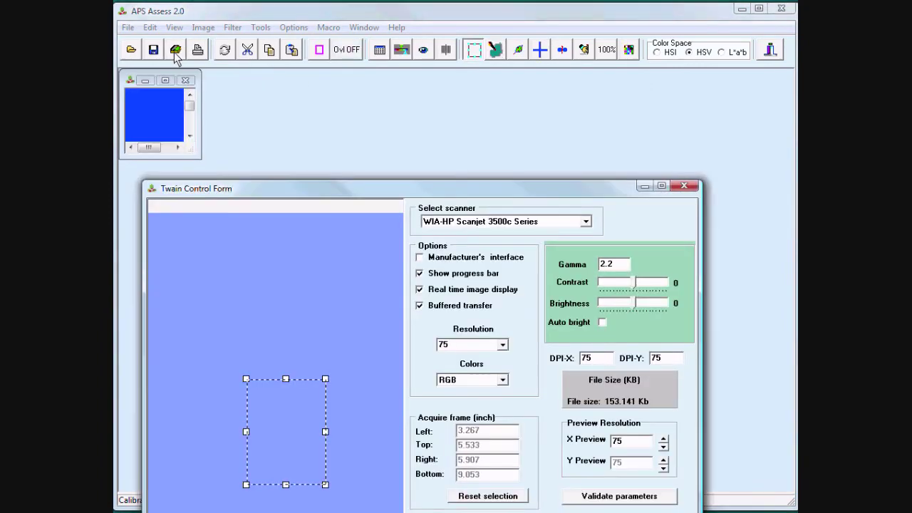
left_click_drag(349, 193, 404, 99)
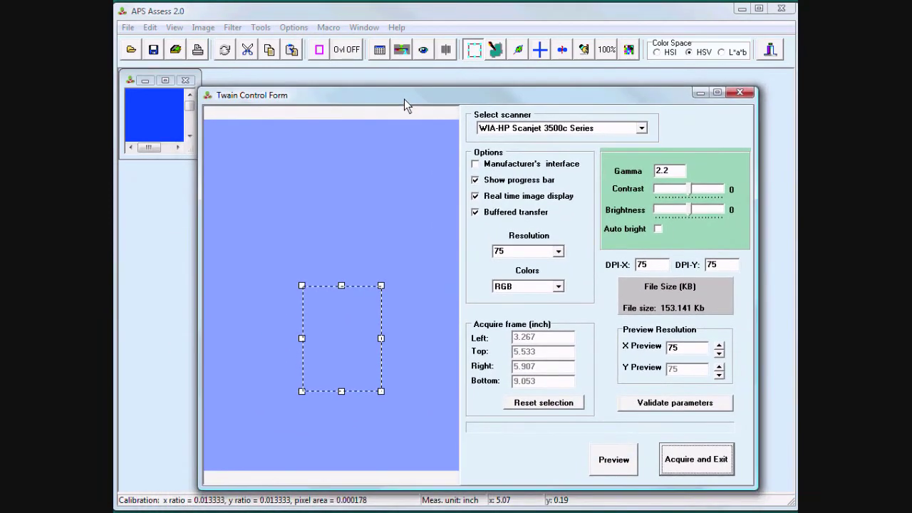
left_click(611, 474)
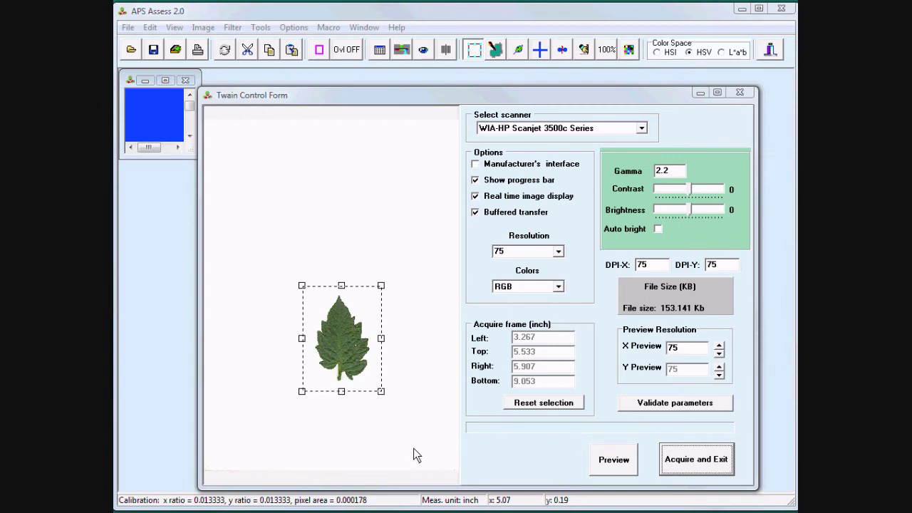
left_click(709, 463)
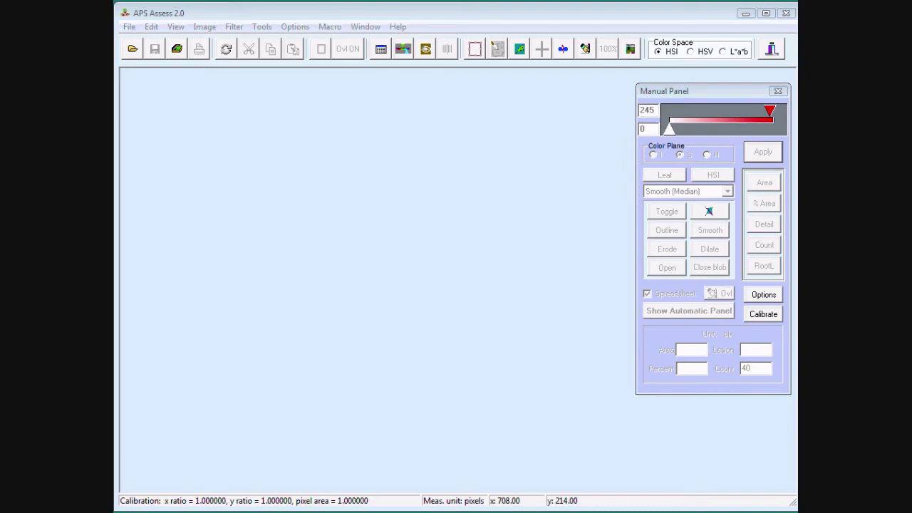
Step: Inspect the scanner calibration settings and close them without changing anything
left_click(764, 315)
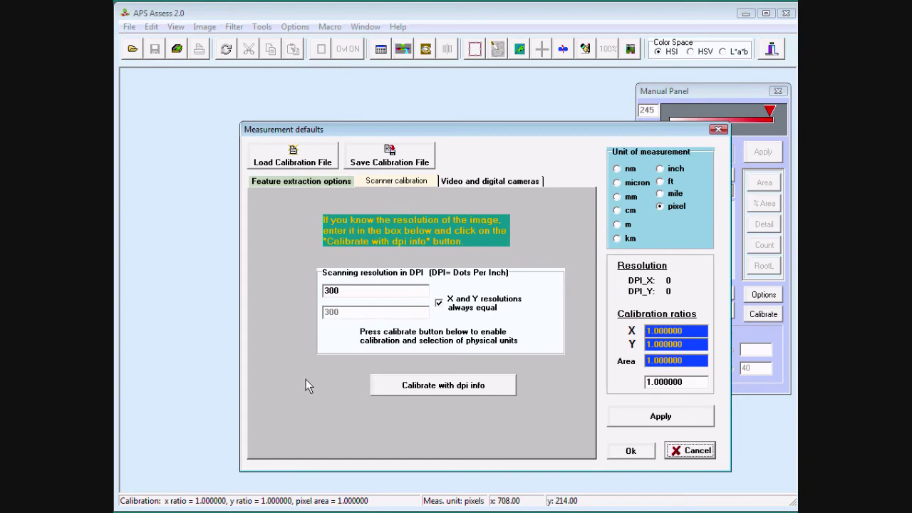
left_click(698, 450)
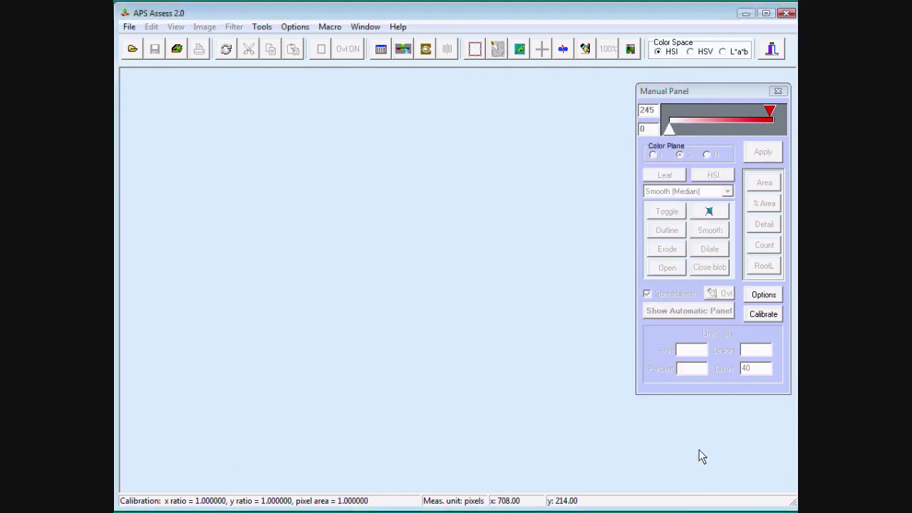
Step: Open Calibration_grid.png and threshold a rectangular area spanning 3 by 2 large grid squares
left_click(132, 49)
left_click(311, 230)
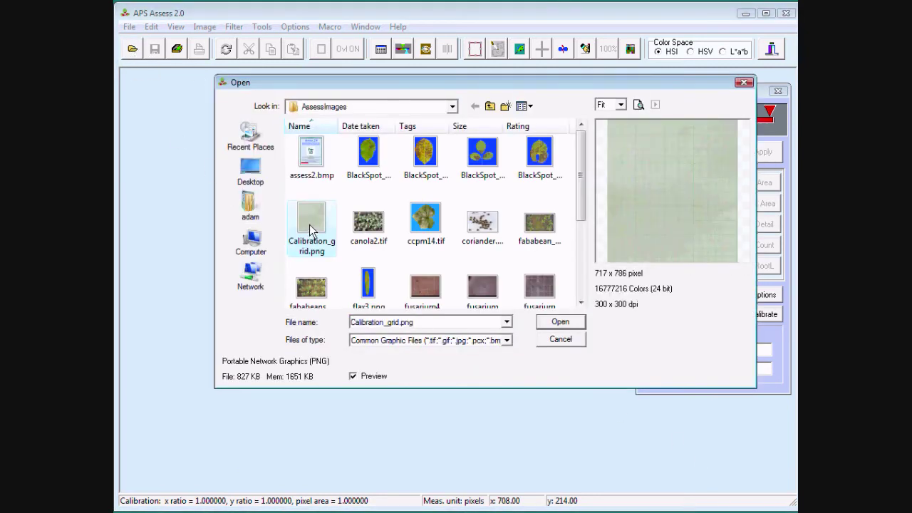
left_click(561, 322)
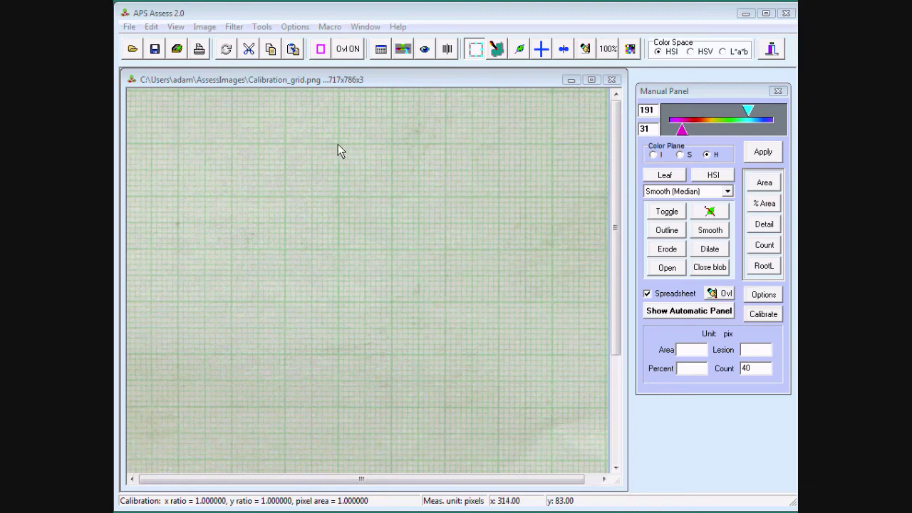
left_click_drag(339, 144, 500, 251)
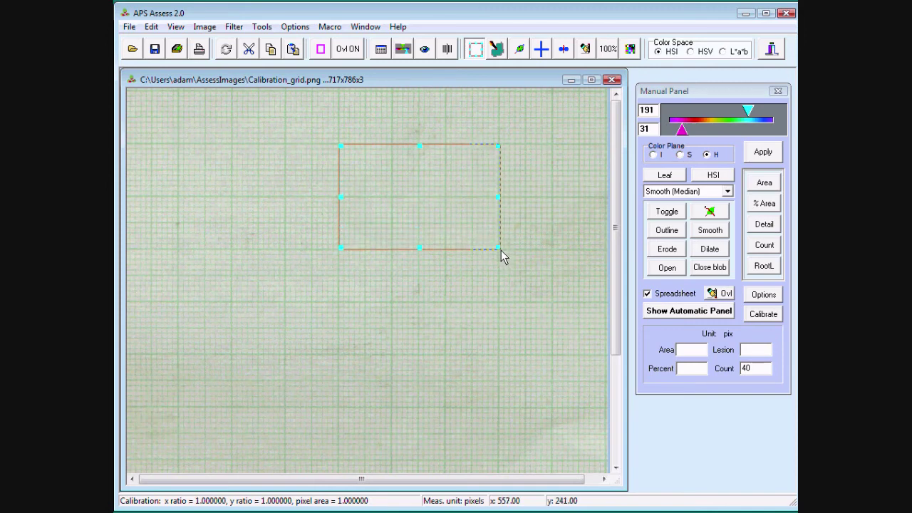
left_click(760, 153)
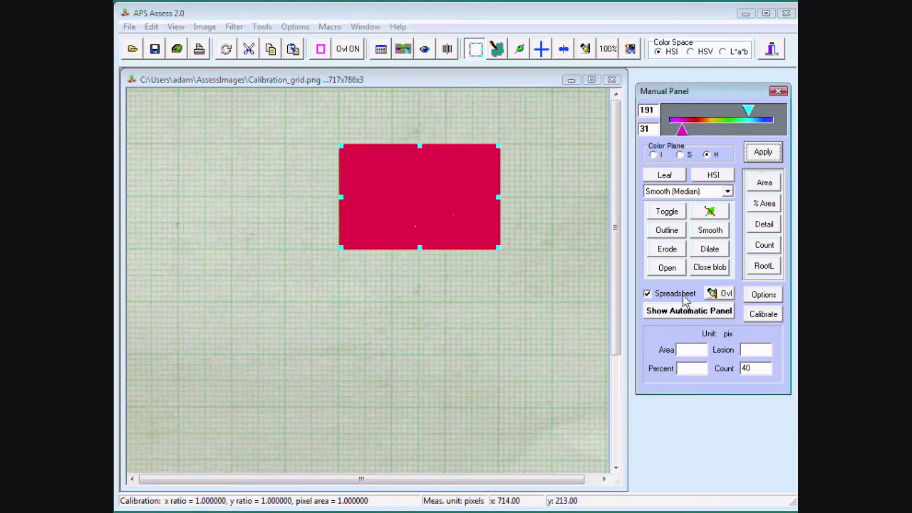
Step: Calibrate the current image for video and digital cameras in cm, using a real object size of 3 horizontal by 2 vertical
left_click(763, 317)
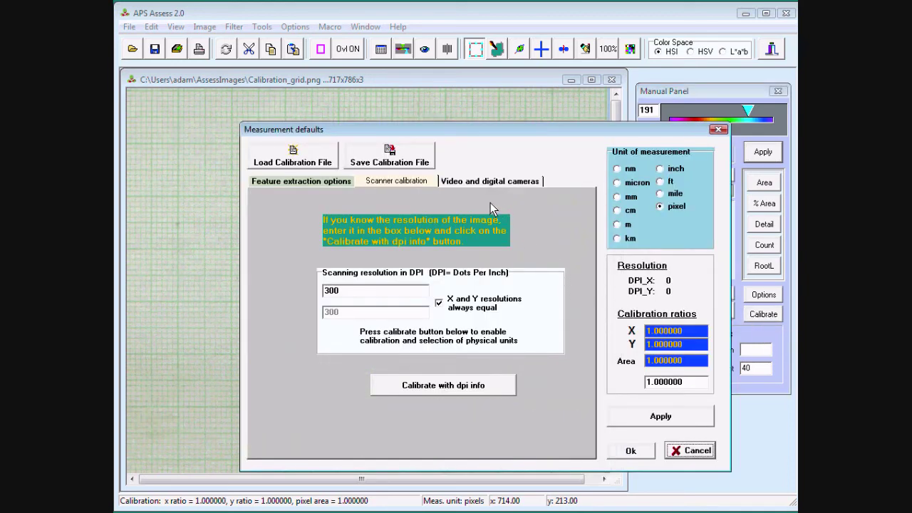
left_click(492, 181)
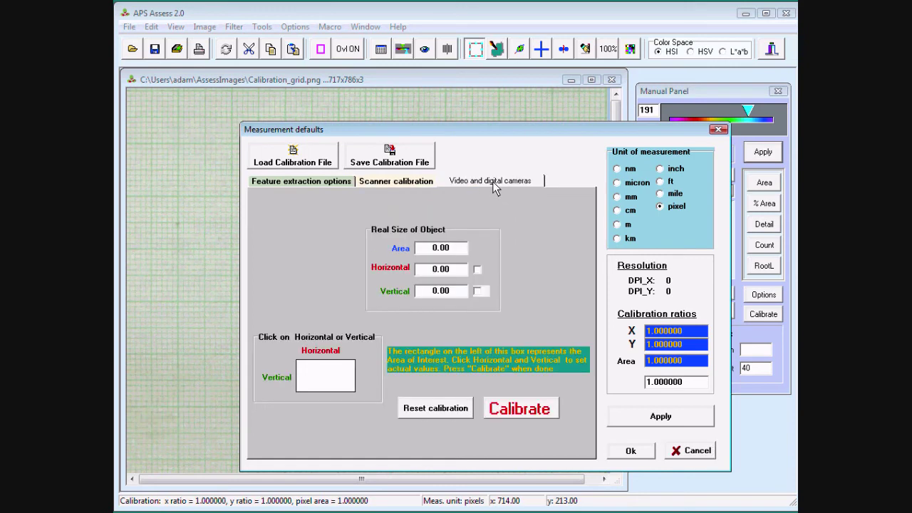
left_click(322, 353)
type("3")
left_click(277, 379)
type("2")
left_click(618, 211)
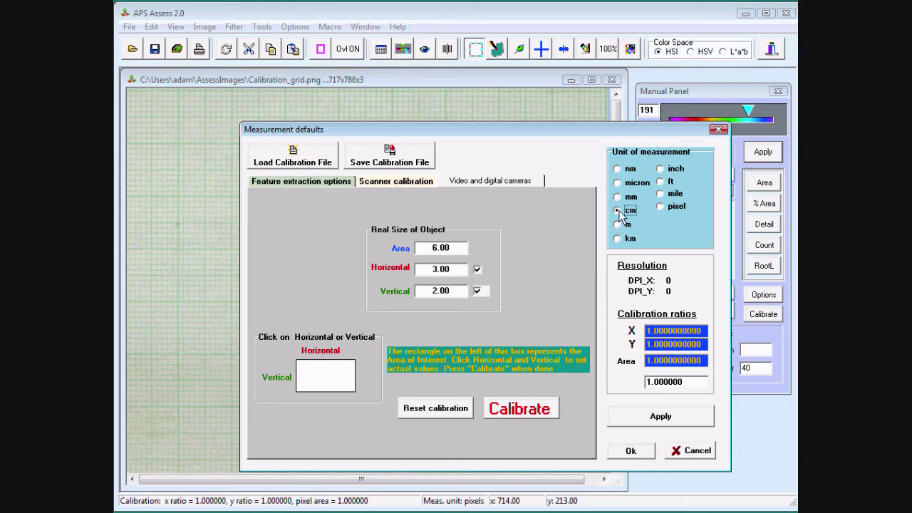
left_click(516, 419)
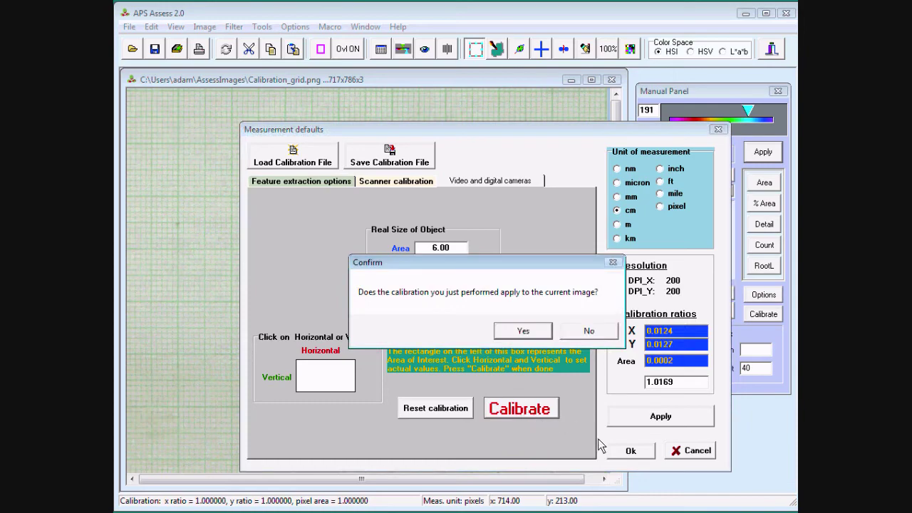
left_click(522, 332)
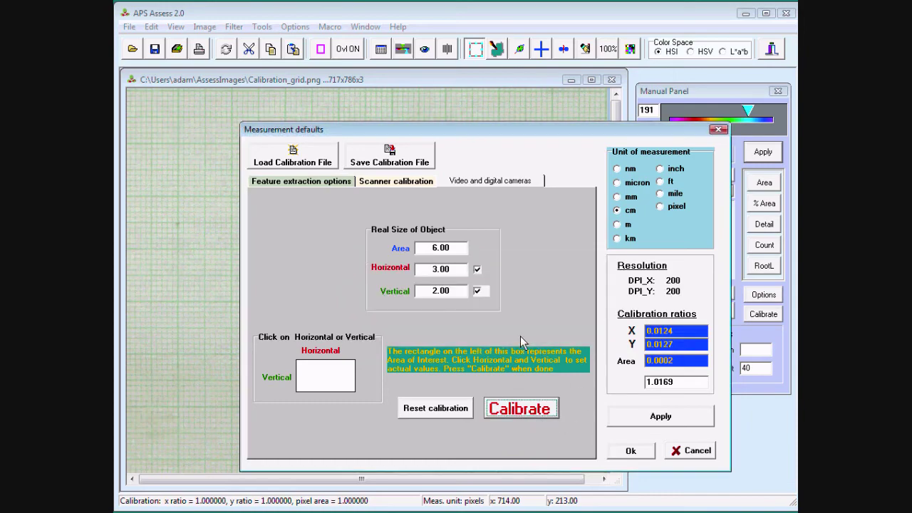
left_click(636, 454)
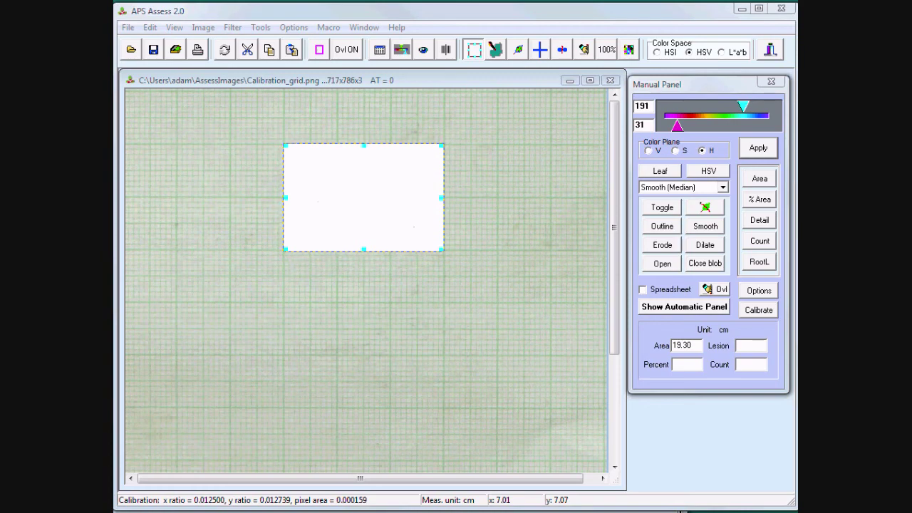
Step: Replace the grid image with BlackSpot_3.png, then threshold the leaf on the hue plane and measure its area
left_click(610, 80)
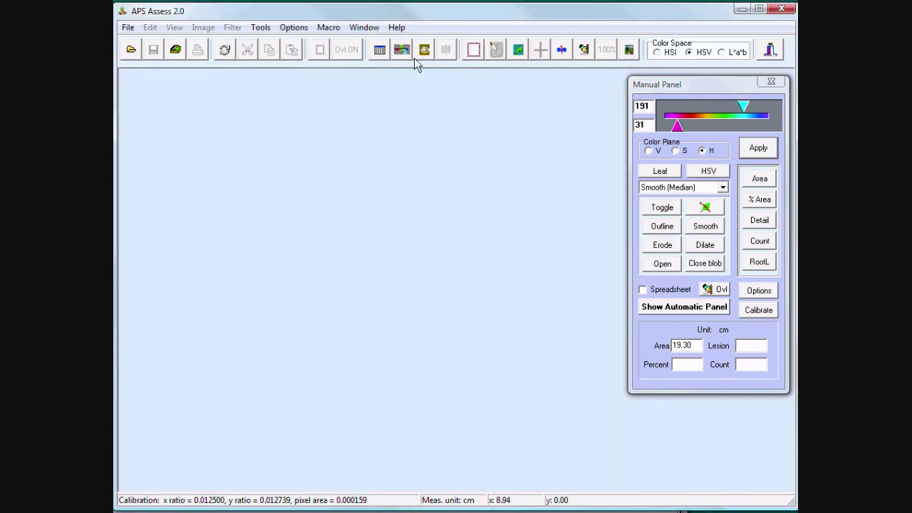
left_click(133, 50)
left_click(385, 173)
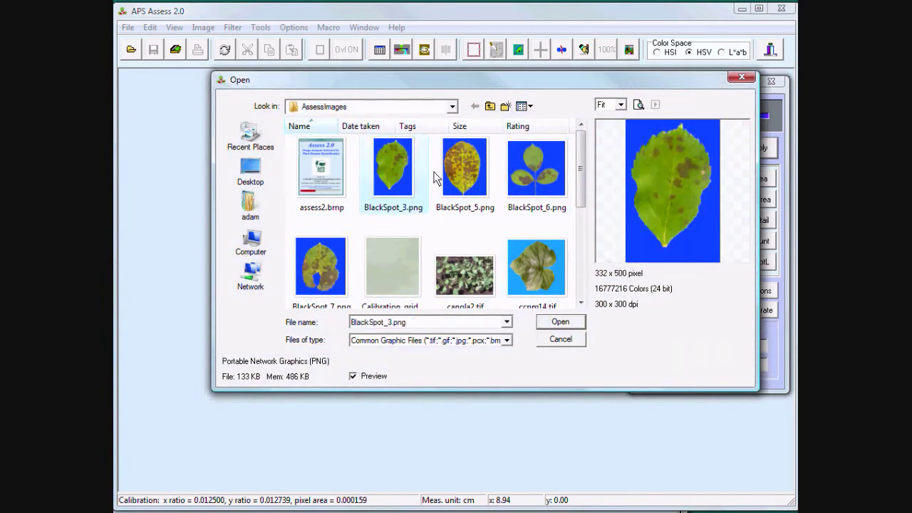
left_click(561, 322)
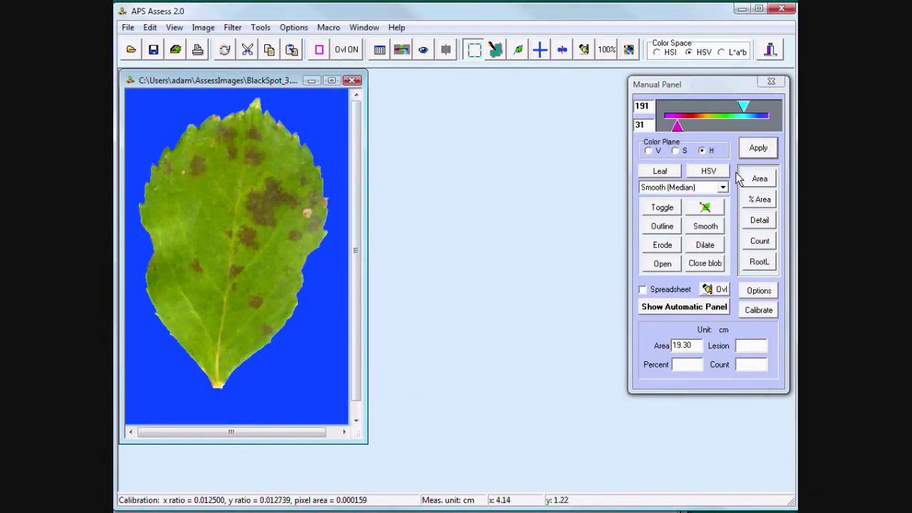
left_click(758, 148)
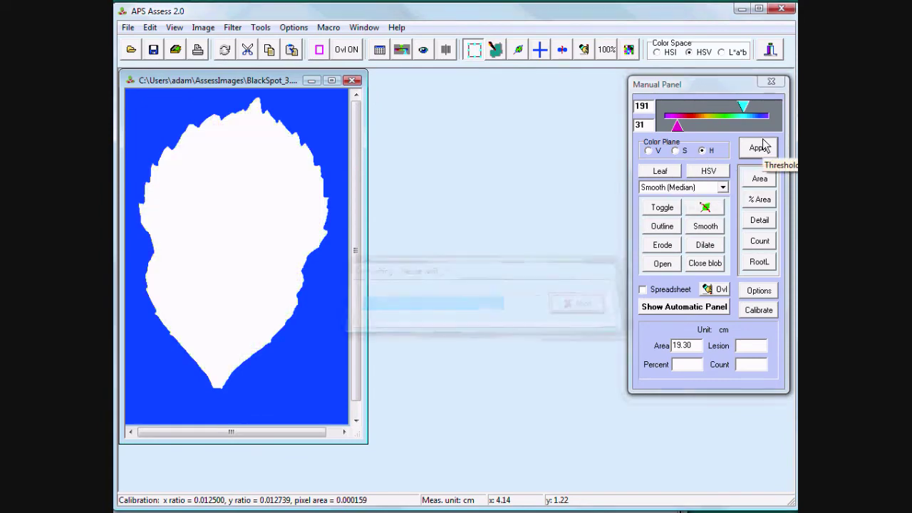
left_click(759, 179)
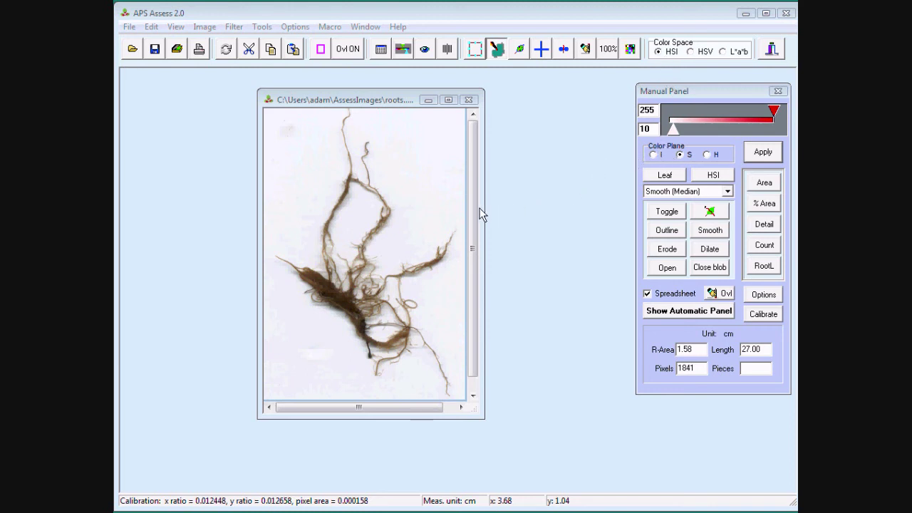
Step: Outline the fine roots freehand without the thick crown, threshold them with a lower saturation limit of 11, and measure the root length
left_click(497, 56)
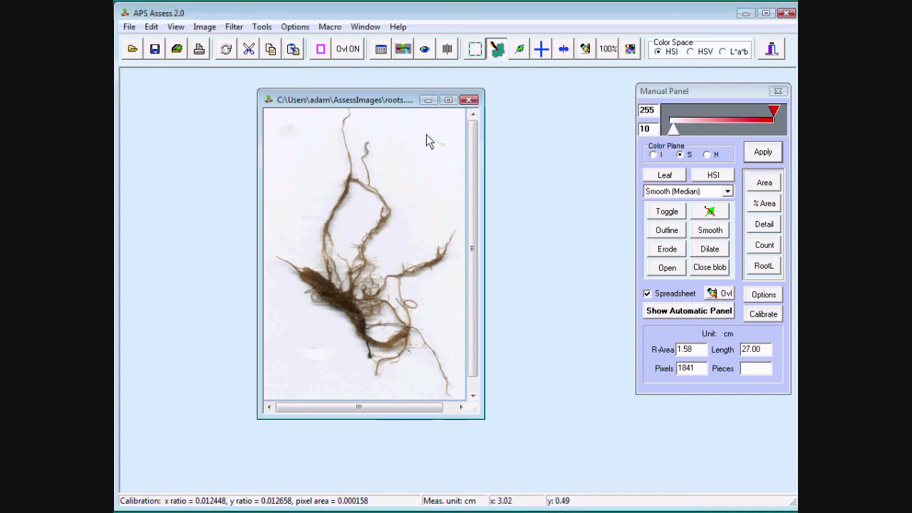
mouse_move(426, 134)
left_mouse_down()
mouse_move(369, 113)
mouse_move(311, 173)
mouse_move(309, 225)
mouse_move(315, 267)
mouse_move(374, 317)
mouse_move(371, 365)
mouse_move(431, 402)
mouse_move(466, 336)
mouse_move(466, 194)
mouse_move(437, 143)
left_mouse_up()
left_click(761, 154)
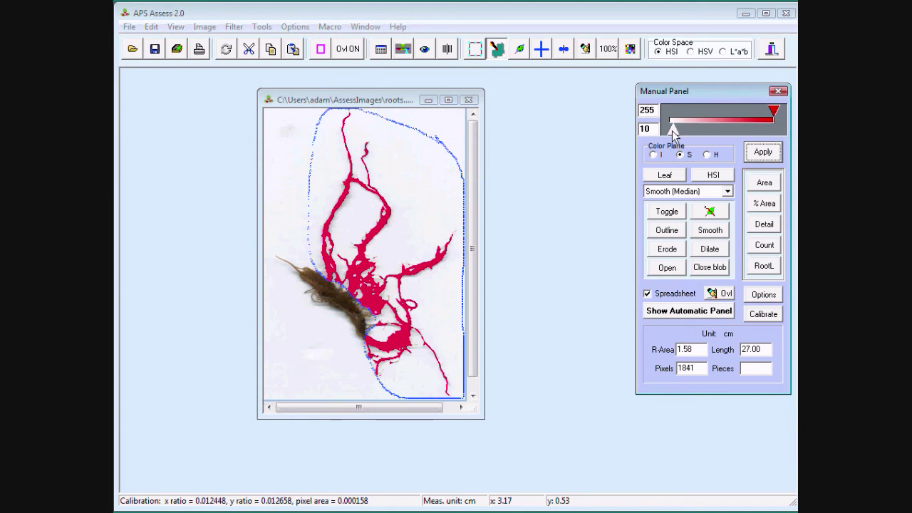
left_click_drag(672, 130, 674, 131)
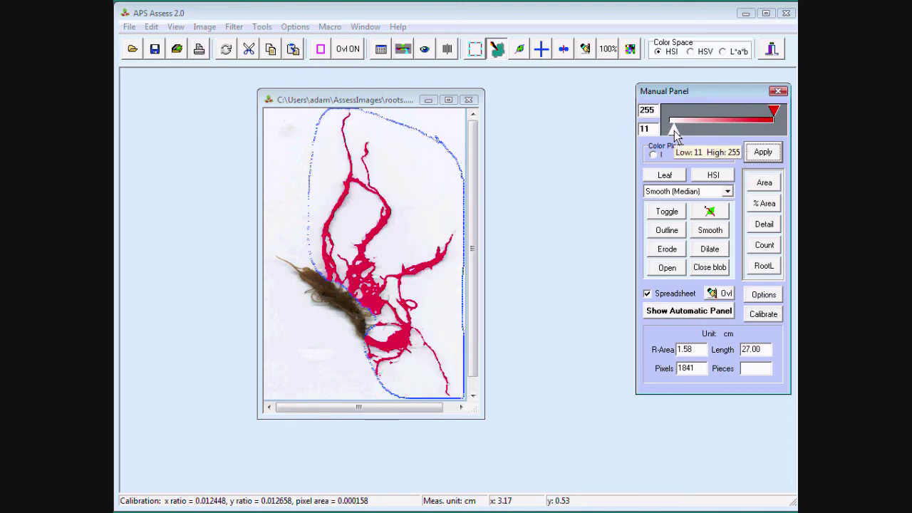
left_click(759, 266)
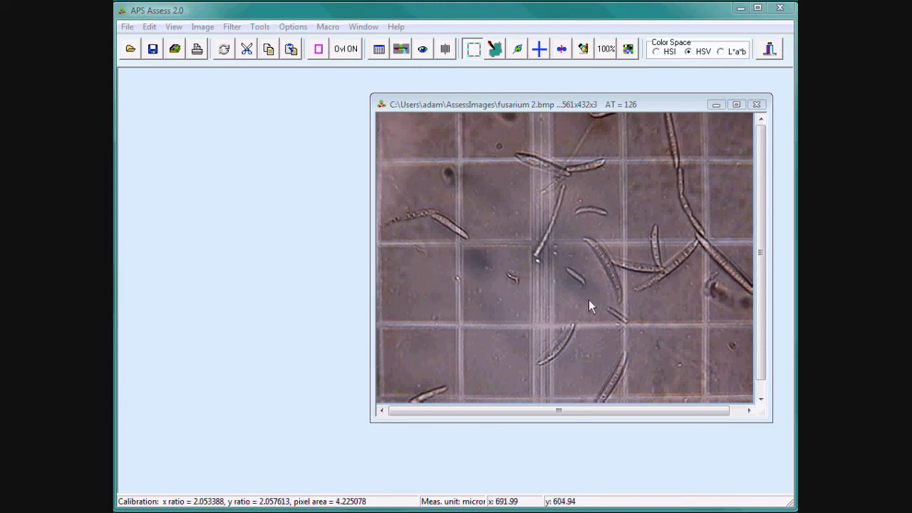
Step: Use the Digital Ruler on fusarium 2.bmp to measure a spore's straight length and a grid square's horizontal width
left_click(447, 54)
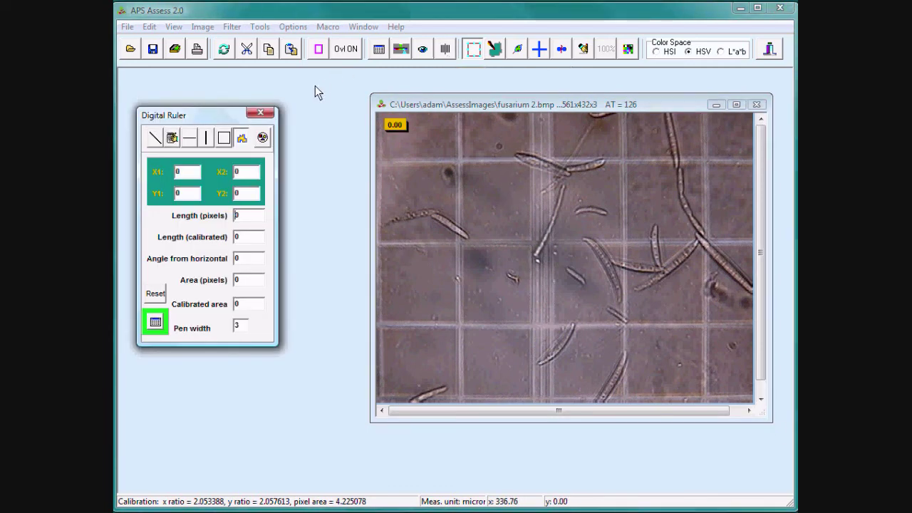
left_click(154, 140)
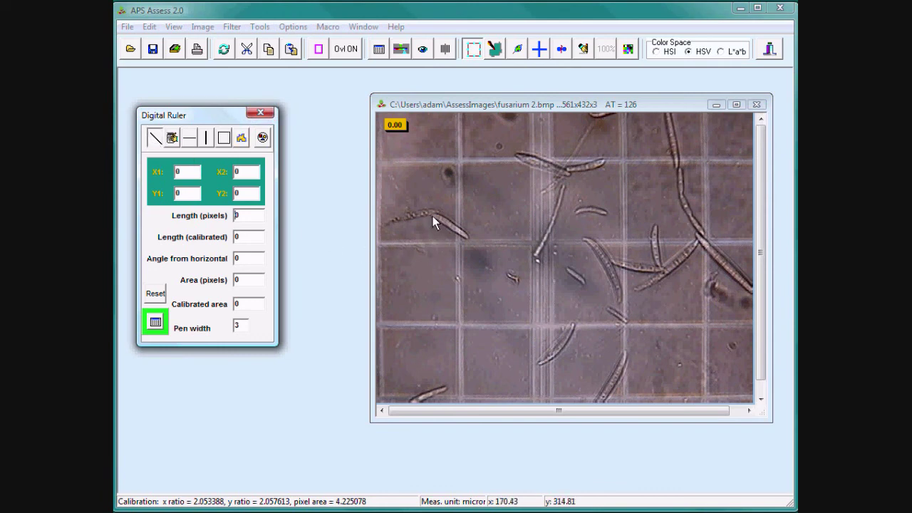
left_click_drag(432, 217, 470, 244)
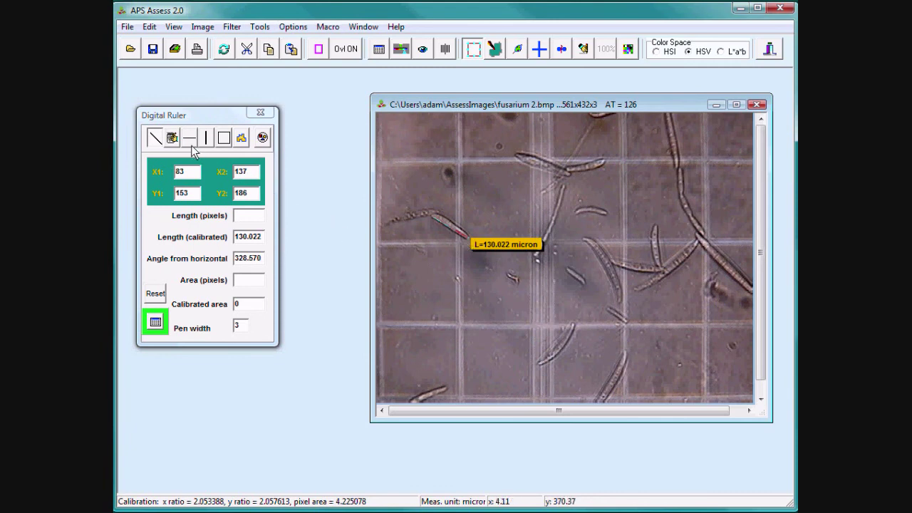
left_click(191, 141)
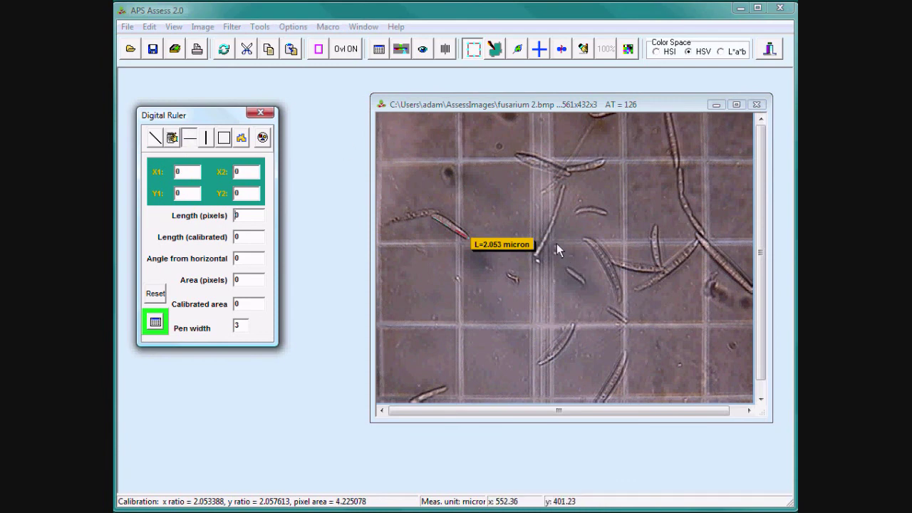
left_click_drag(551, 242, 625, 243)
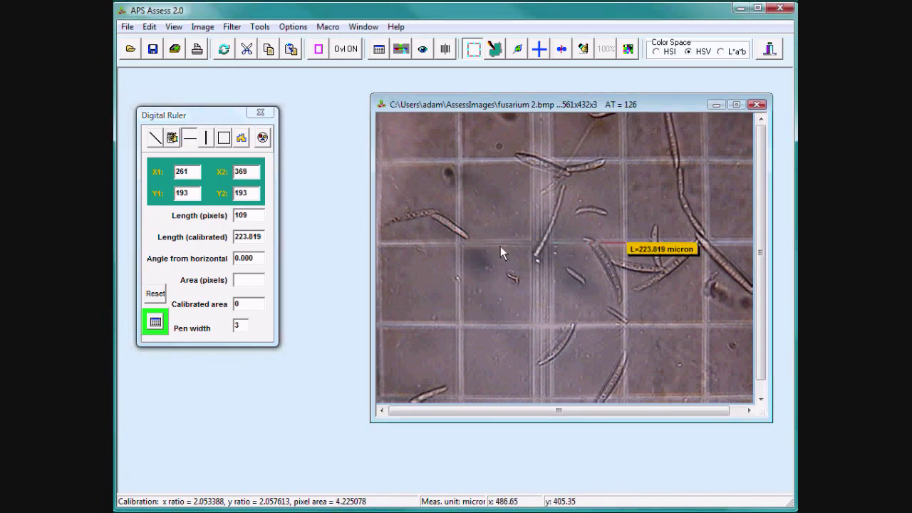
Step: Measure one grid square's area with a rectangle and the long curved filament's length with a freehand line
left_click(223, 139)
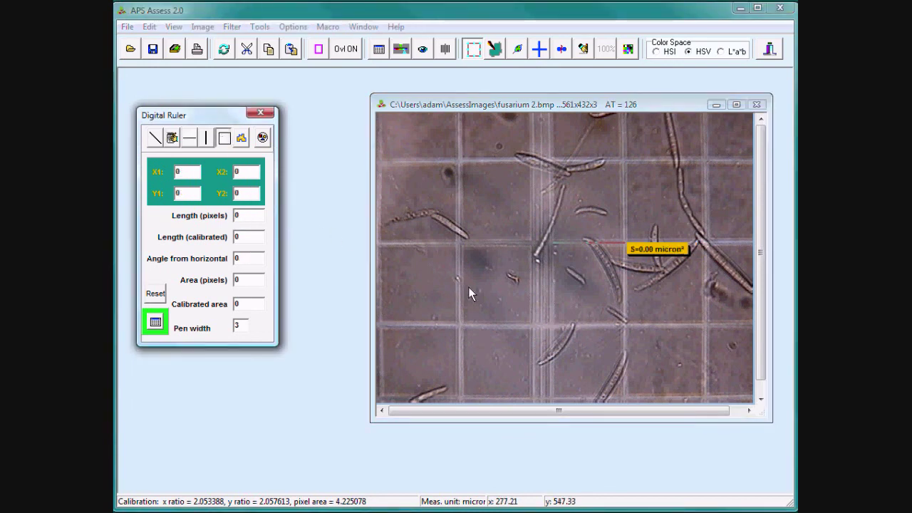
left_click_drag(458, 243, 540, 332)
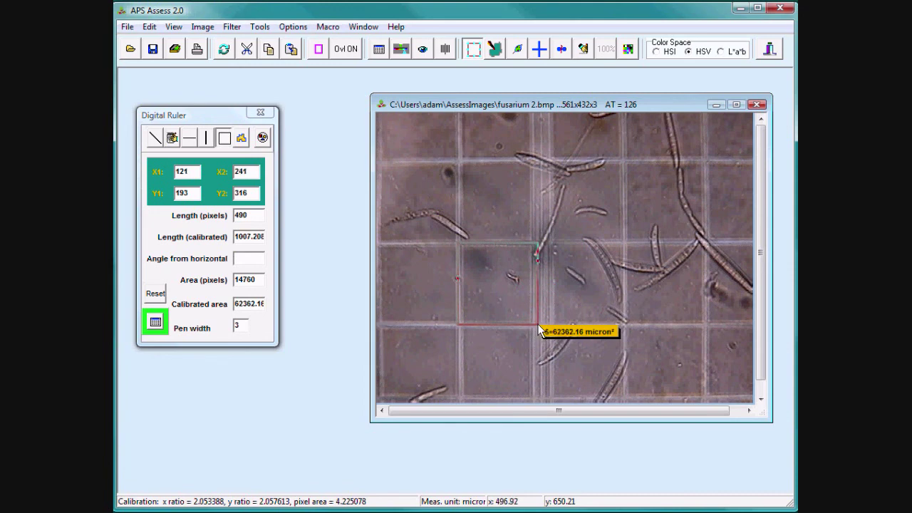
left_click(172, 138)
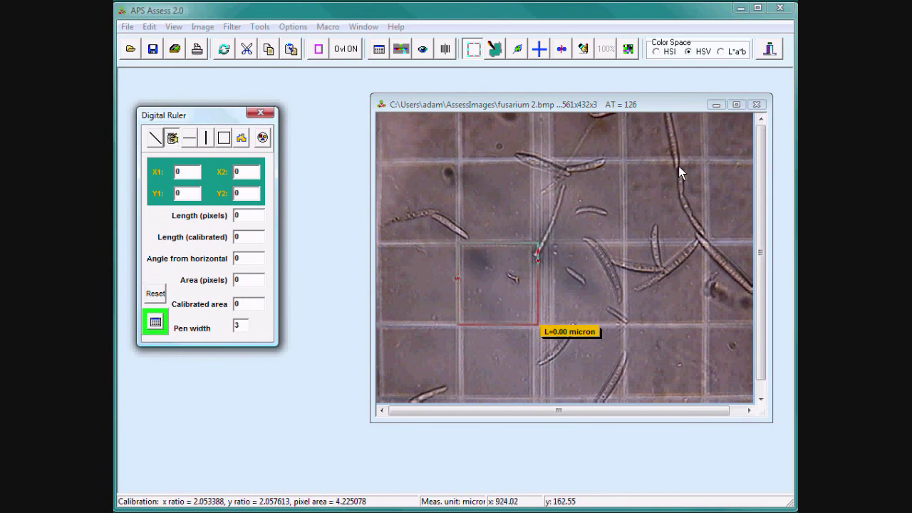
mouse_move(679, 169)
left_mouse_down()
mouse_move(682, 209)
mouse_move(709, 241)
left_mouse_up()
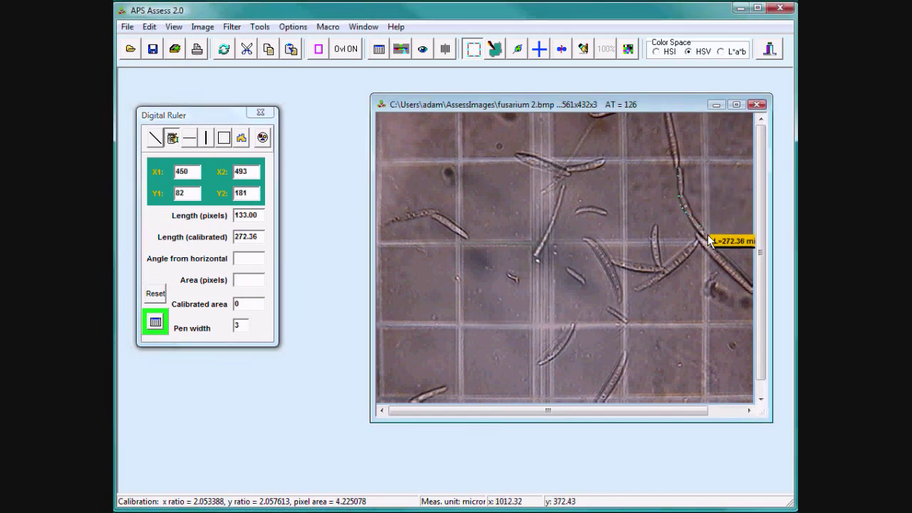
Step: Trace the curved spore near the image centre to measure its area, and write the measurement to the spreadsheet for review
left_click(242, 136)
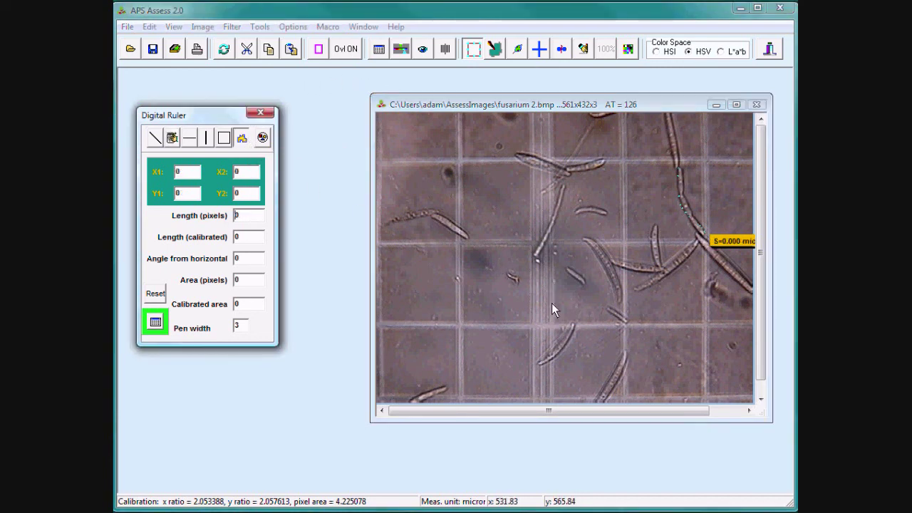
mouse_move(619, 305)
left_mouse_down()
mouse_move(586, 242)
mouse_move(604, 258)
mouse_move(619, 309)
left_mouse_up()
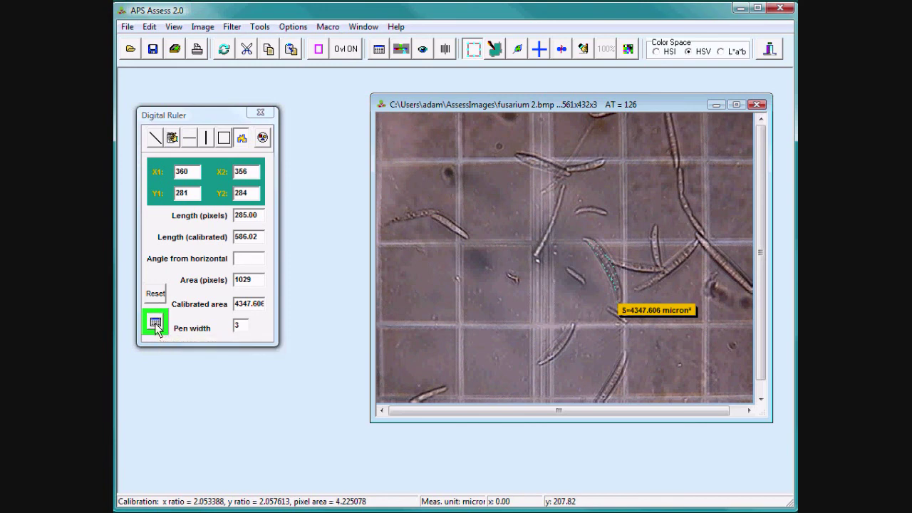
left_click(156, 325)
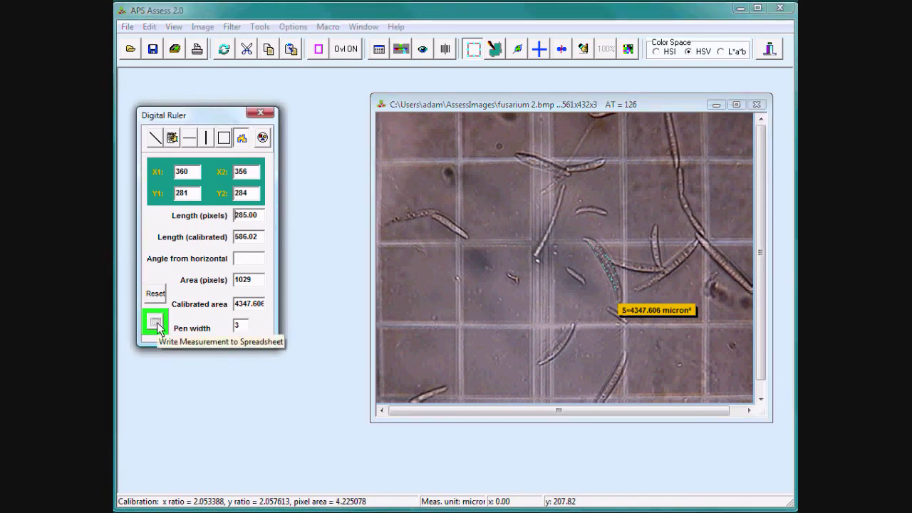
left_click(379, 50)
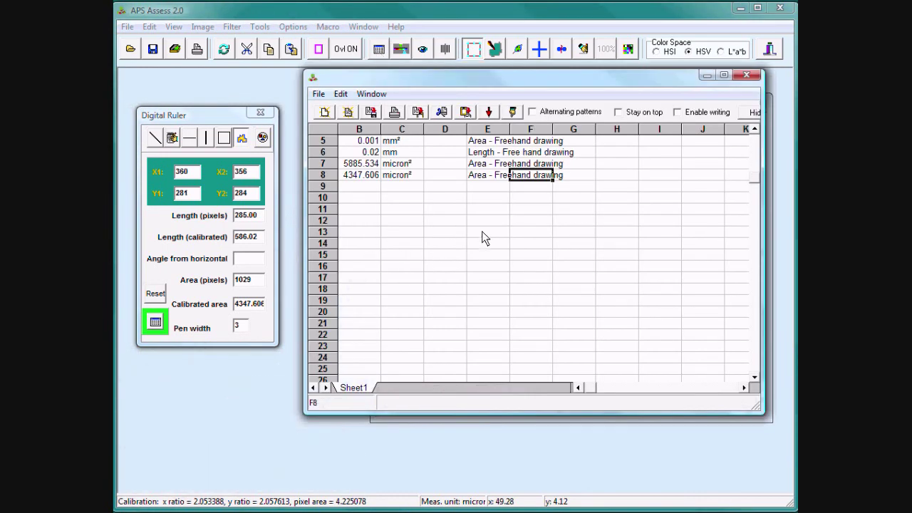